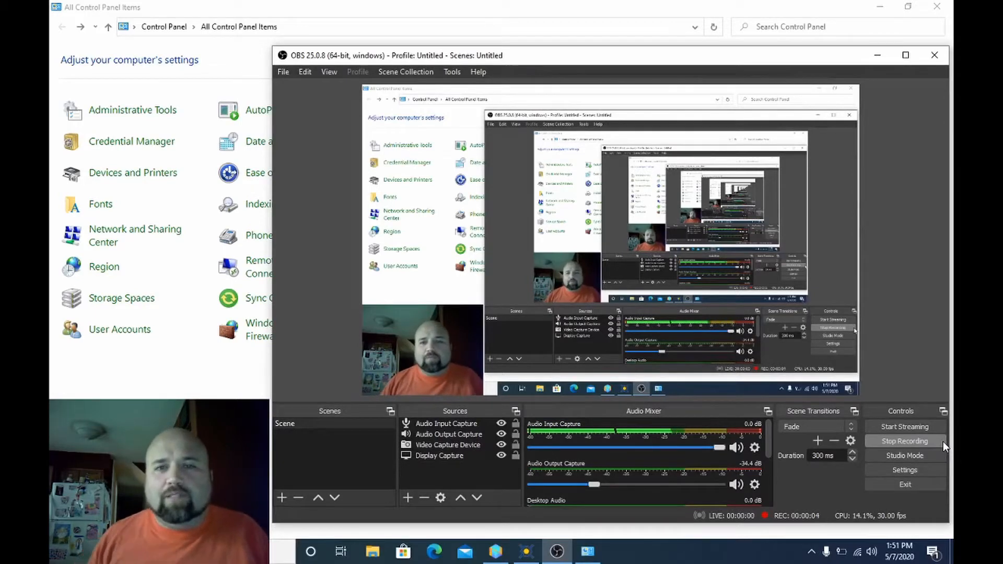
# Open the Outbound Rules list in the advanced settings of Windows Defender Firewall from the Control Panel
pyautogui.click(882, 58)
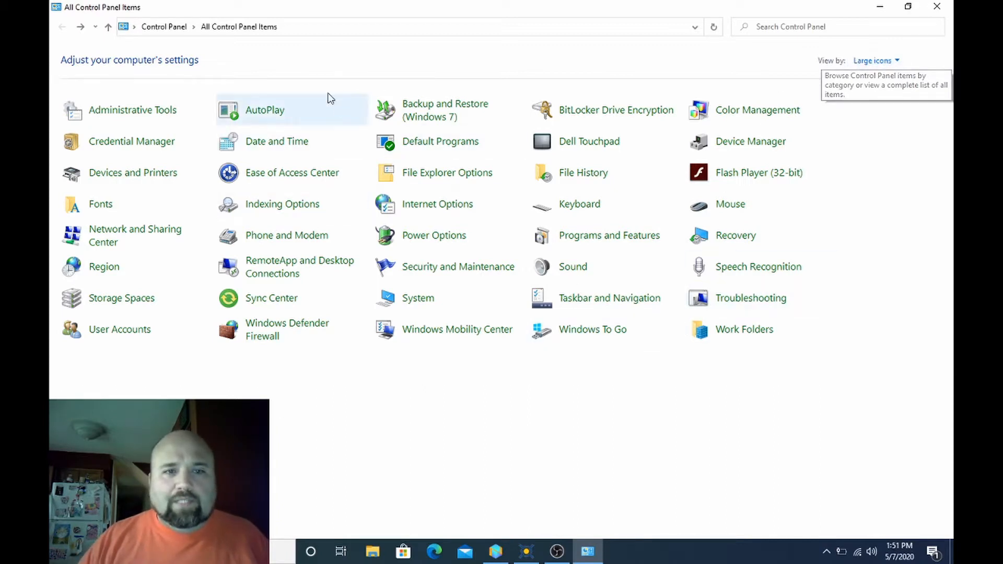
pyautogui.click(282, 339)
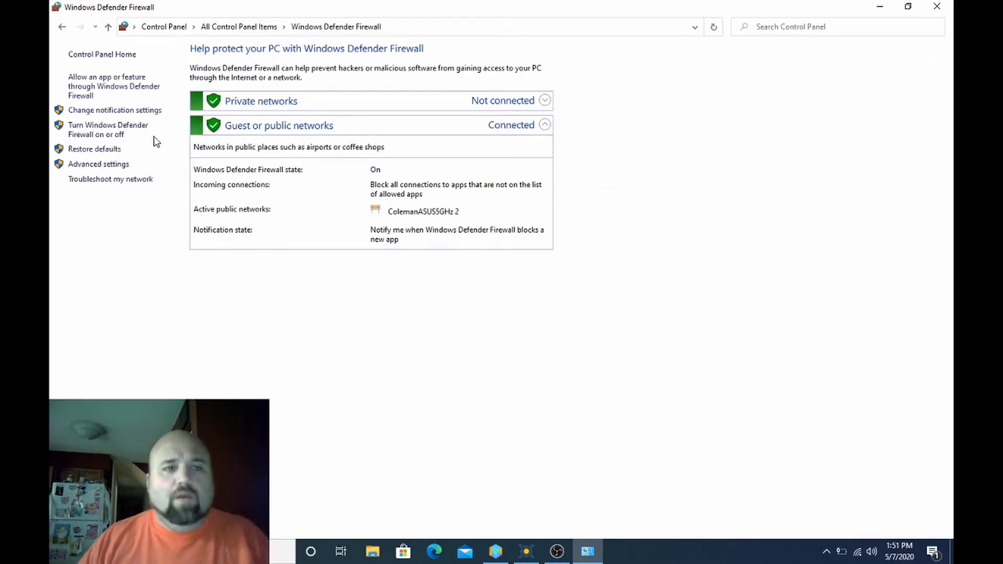
pyautogui.click(117, 164)
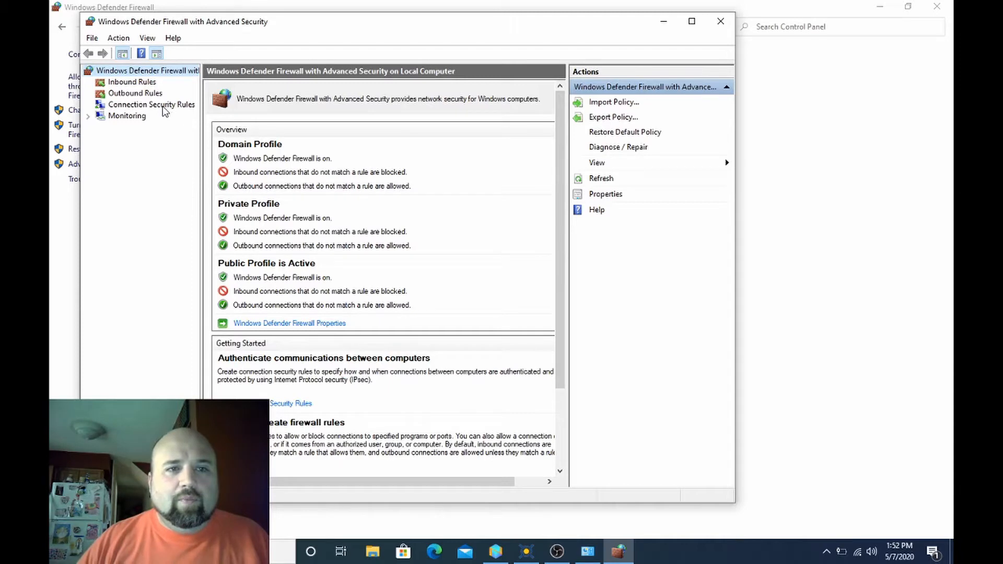
pyautogui.click(128, 96)
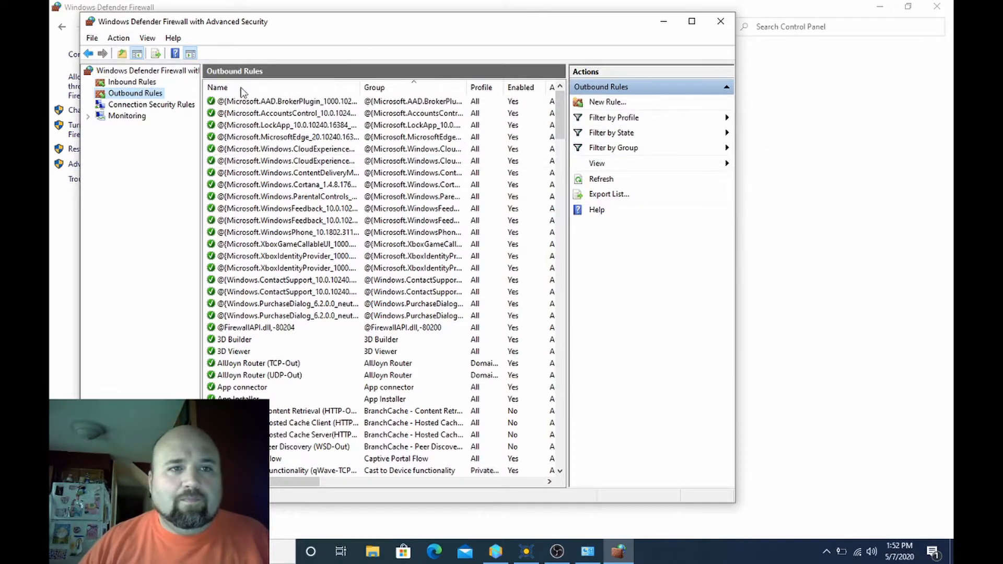
pyautogui.rightClick(233, 138)
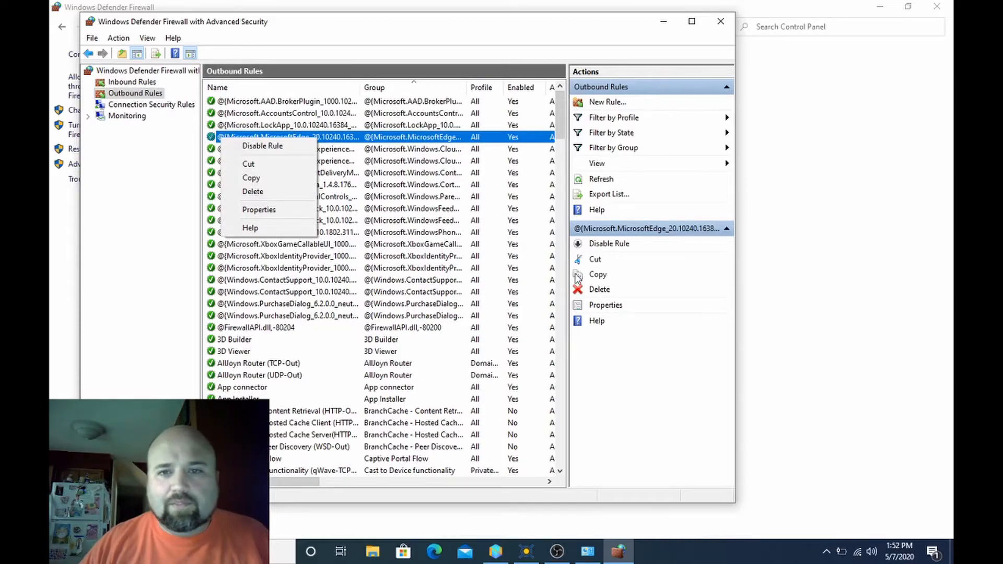
pyautogui.click(560, 255)
pyautogui.click(560, 255)
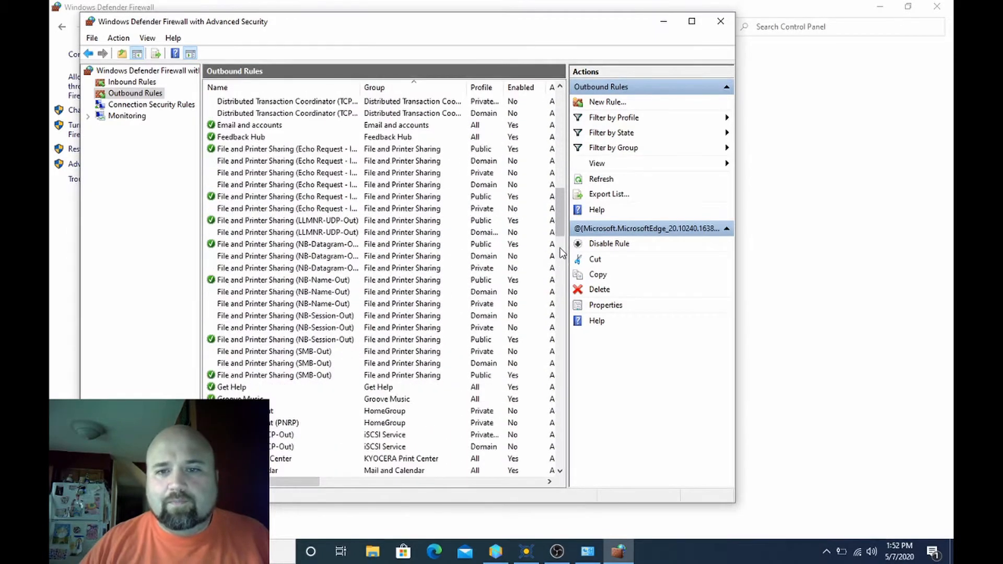
pyautogui.moveTo(562, 222); pyautogui.dragTo(562, 253)
# Start a new custom outbound rule and limit its scope to specific remote IP addresses
pyautogui.click(626, 104)
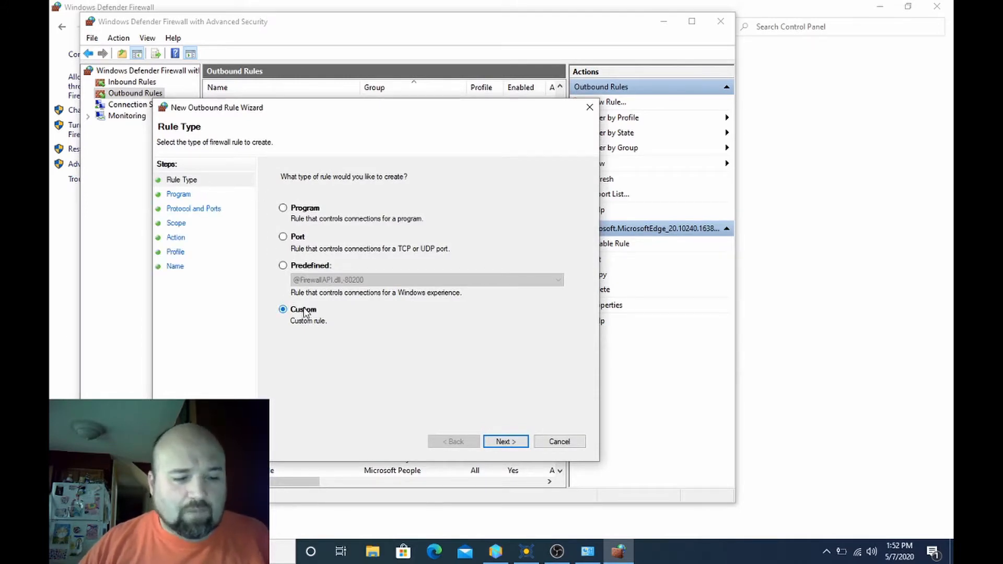
pyautogui.click(180, 195)
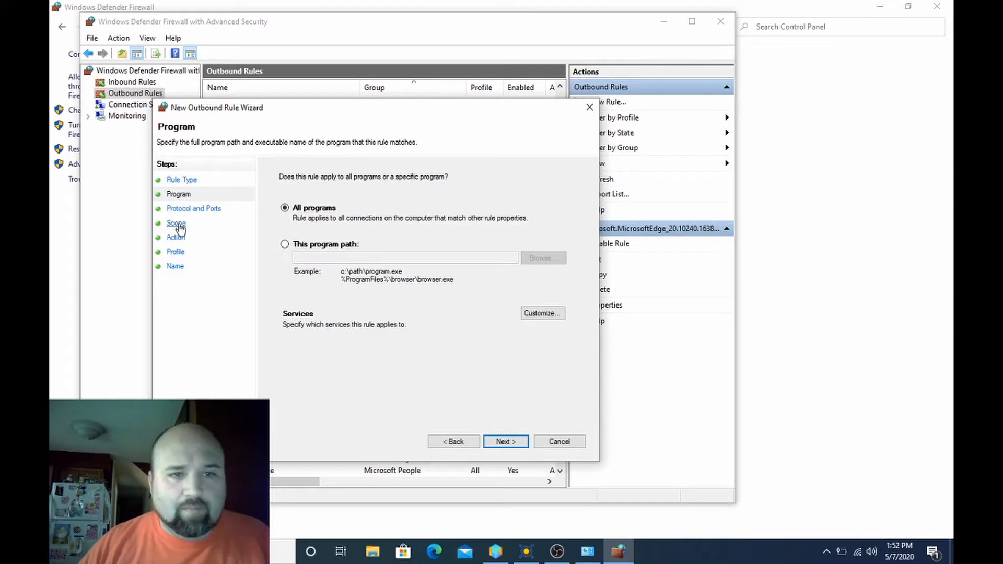
pyautogui.click(198, 210)
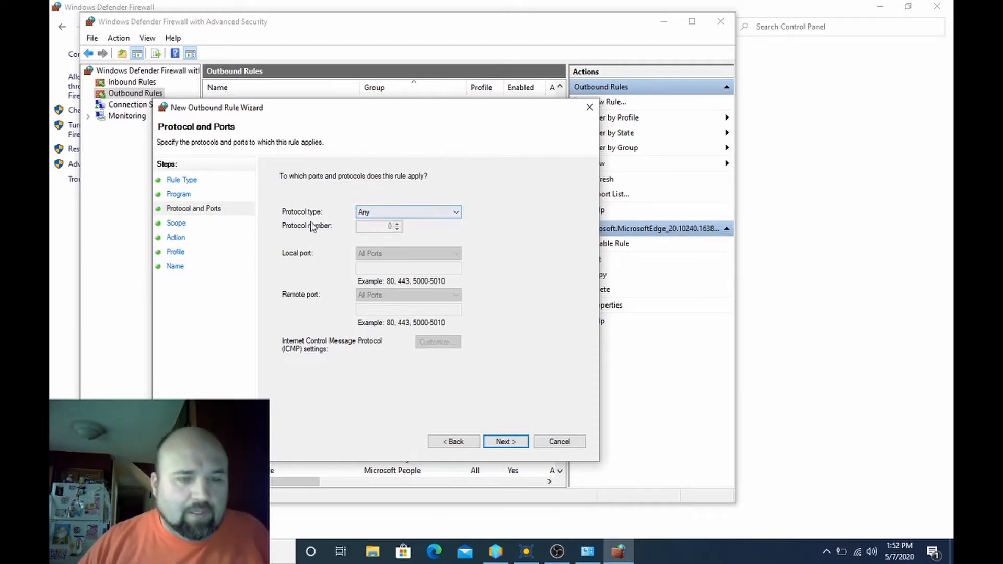
pyautogui.click(176, 225)
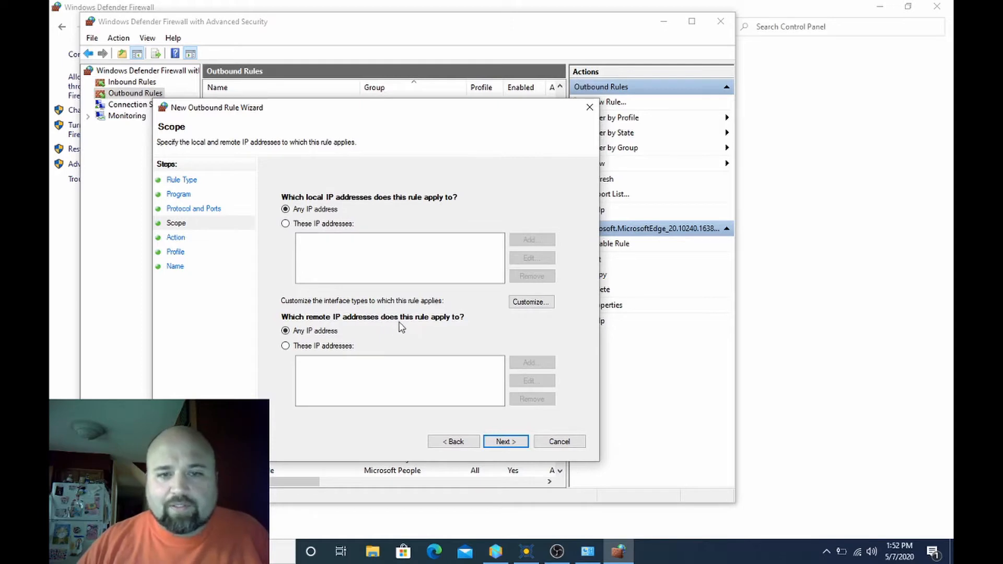
pyautogui.click(310, 348)
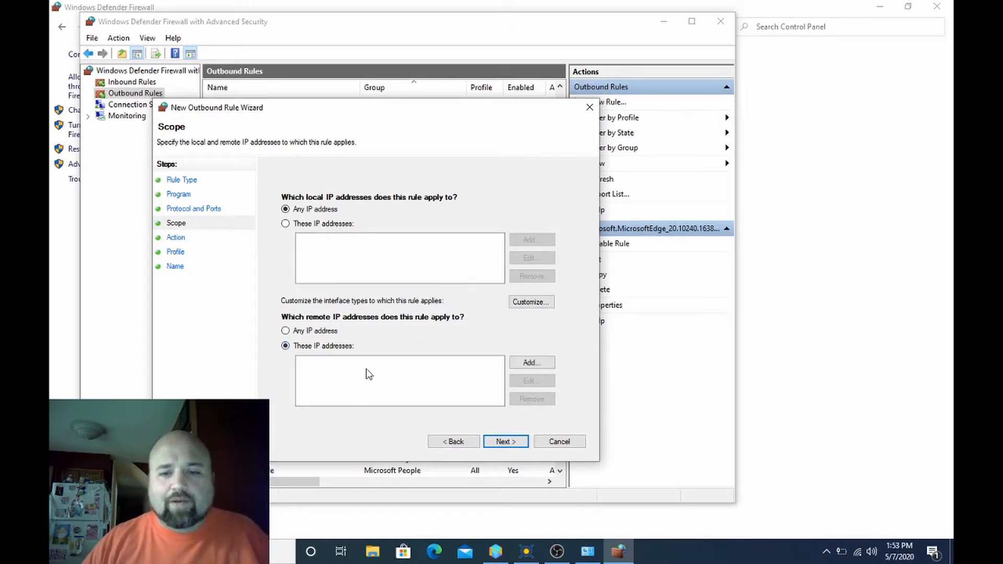
# Switch to BOINC Manager and open the web home page of the Universe@Home project, clearing the manager from view
pyautogui.click(188, 552)
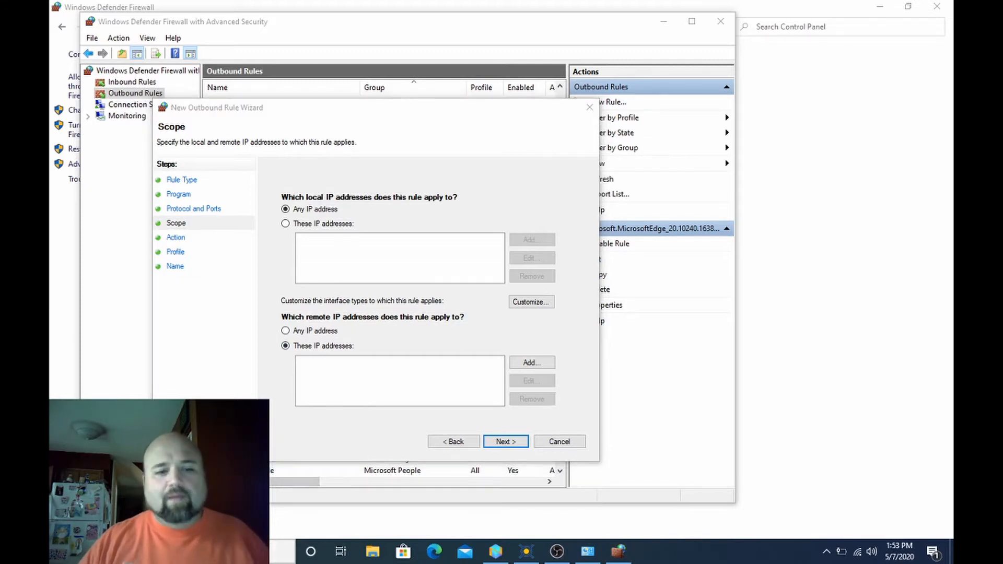
pyautogui.click(537, 553)
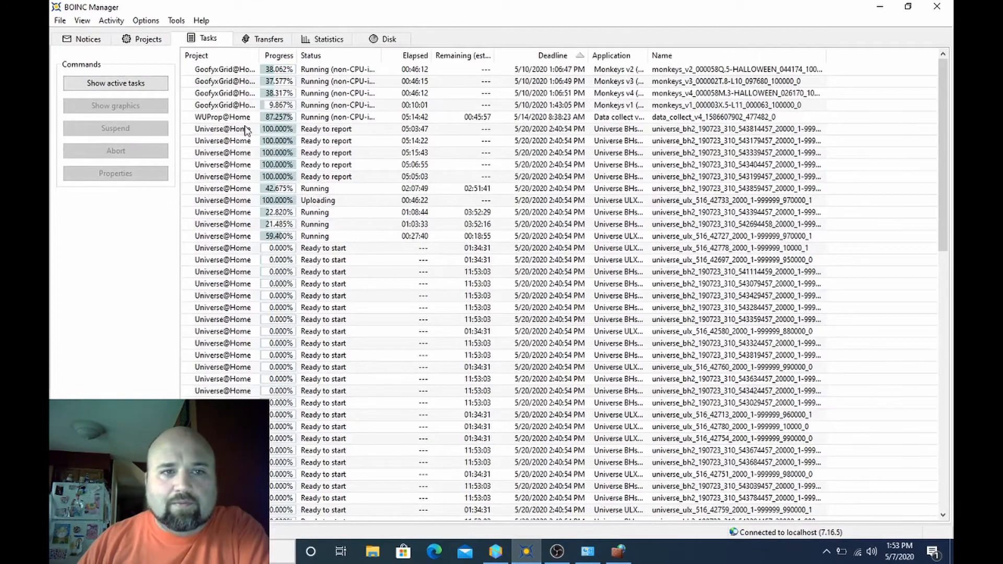
pyautogui.click(255, 154)
pyautogui.click(137, 217)
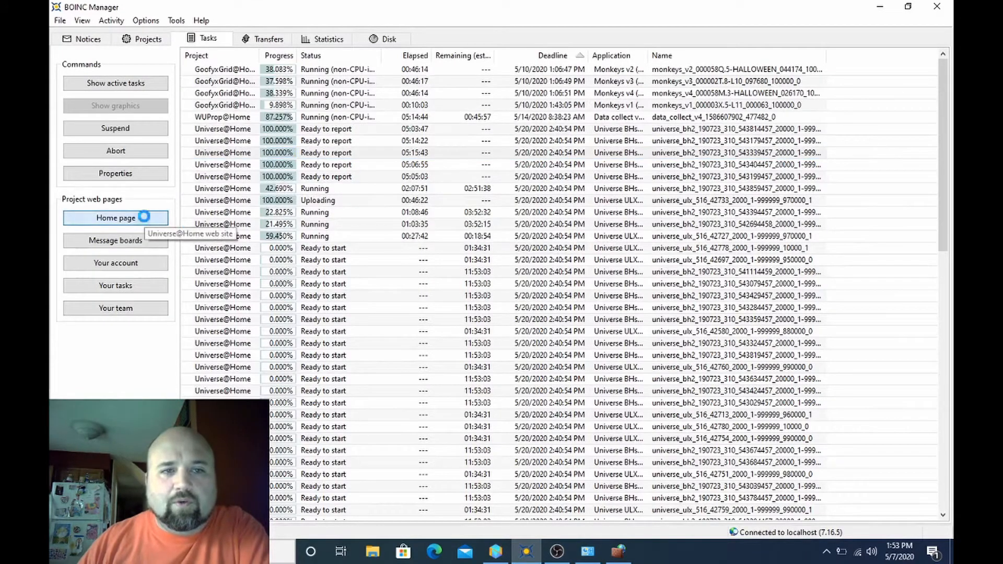
pyautogui.click(882, 7)
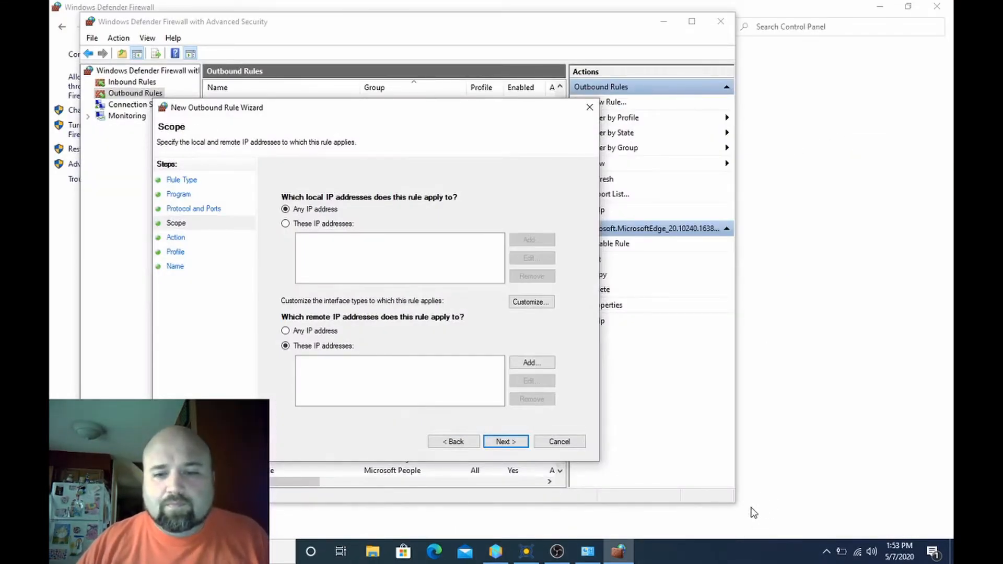
pyautogui.click(527, 551)
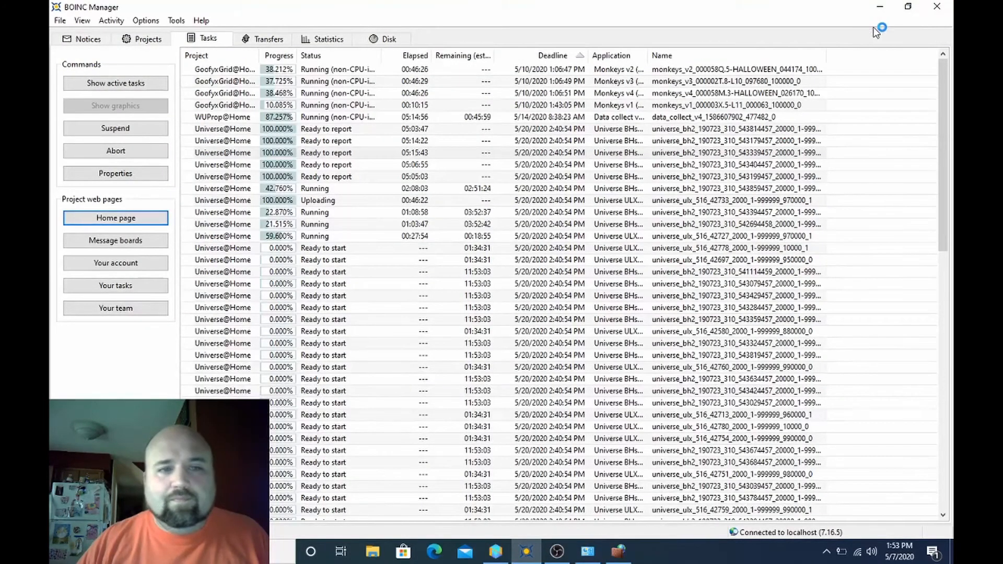
pyautogui.click(880, 8)
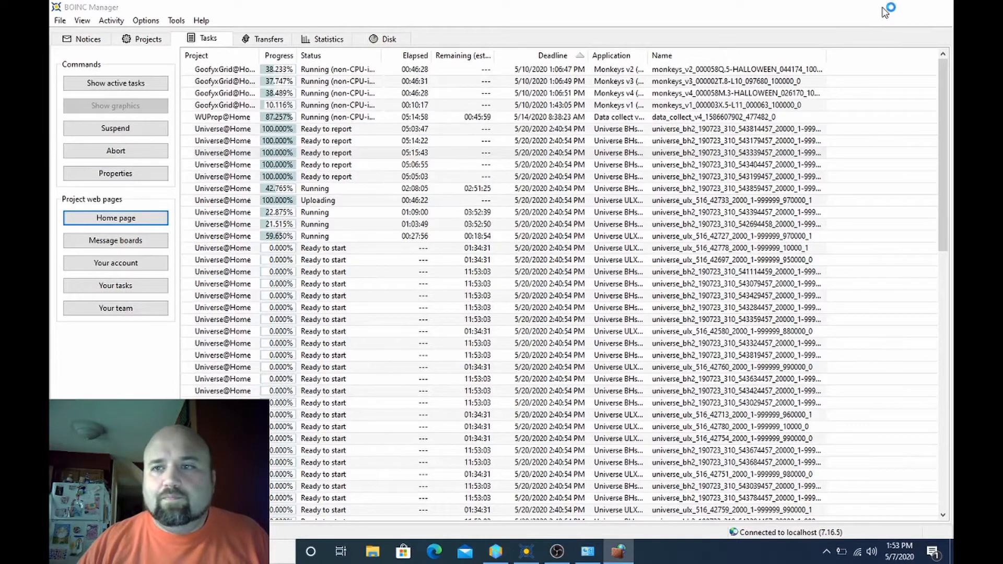
pyautogui.click(880, 7)
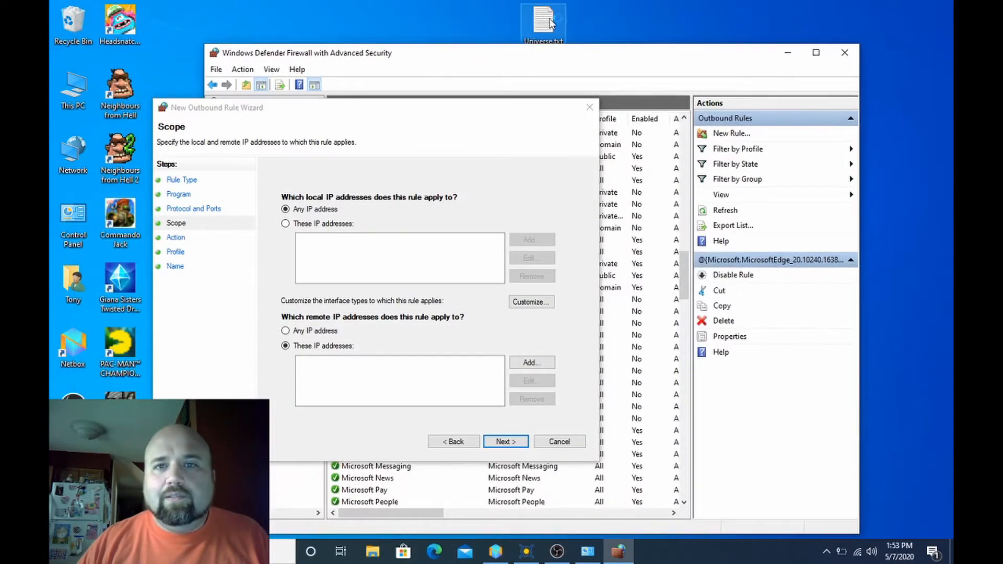
# Open Universe.txt from the desktop, copy the IP address 148.81.25.80 and move the note aside to uncover the browser
pyautogui.doubleClick(550, 22)
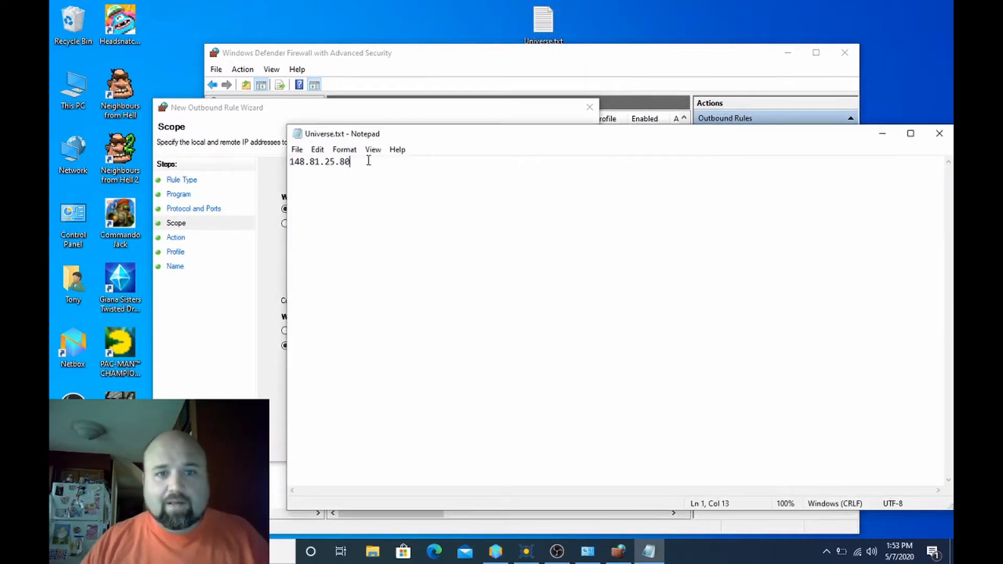
pyautogui.moveTo(368, 160); pyautogui.dragTo(288, 155)
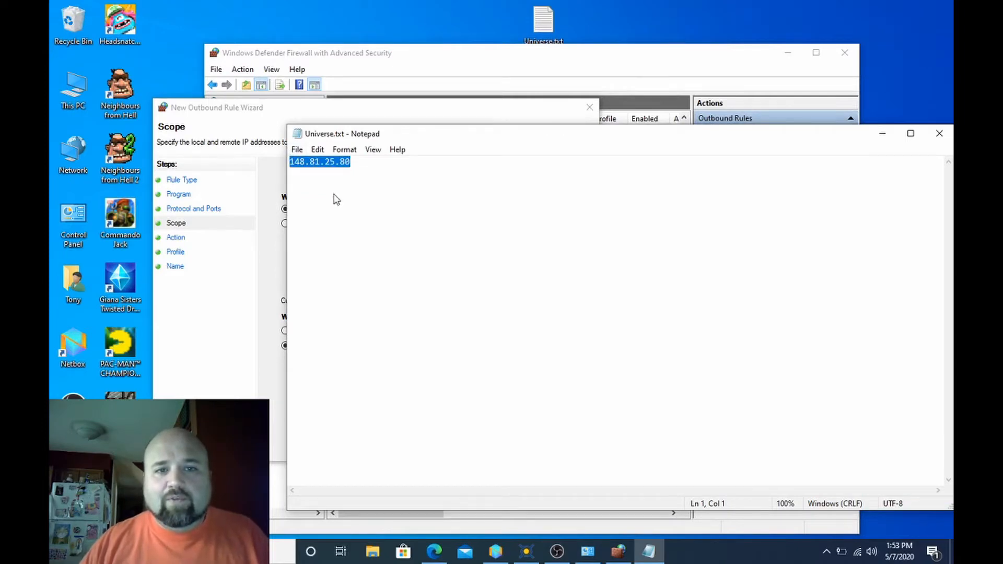
pyautogui.rightClick(313, 165)
pyautogui.click(346, 204)
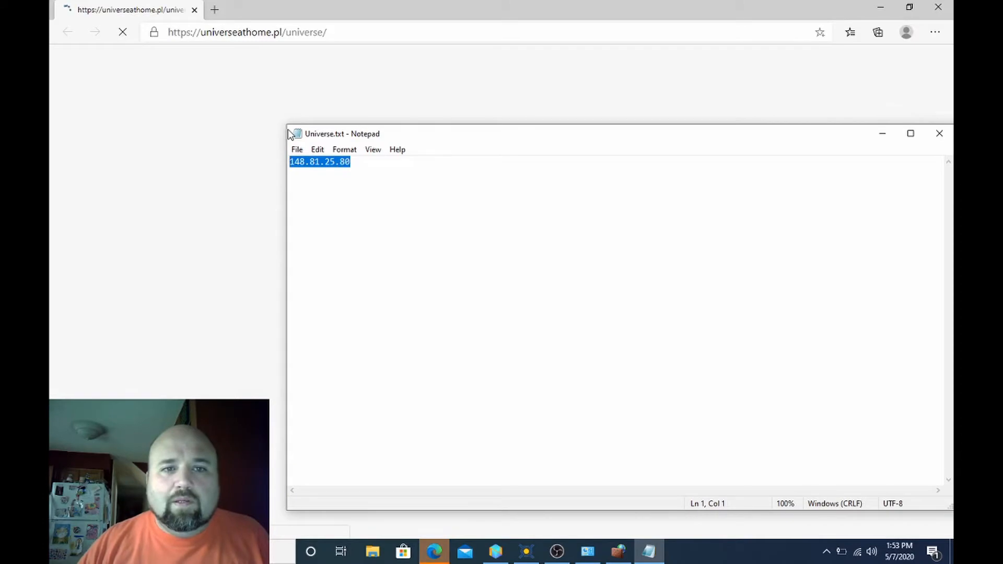
pyautogui.moveTo(290, 135); pyautogui.dragTo(609, 254)
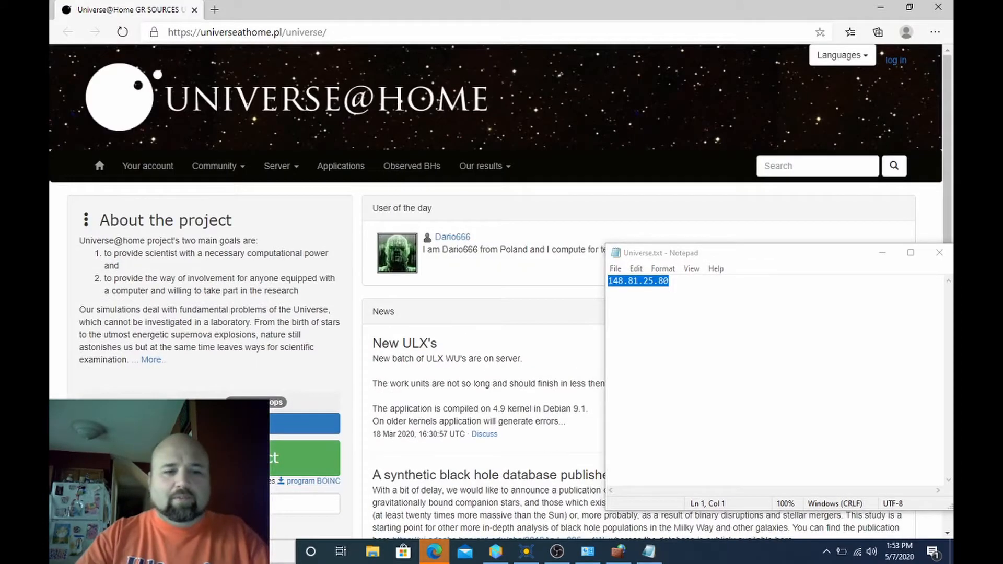
# In BOINC Manager, set the computing activity to run based on preferences
pyautogui.click(177, 552)
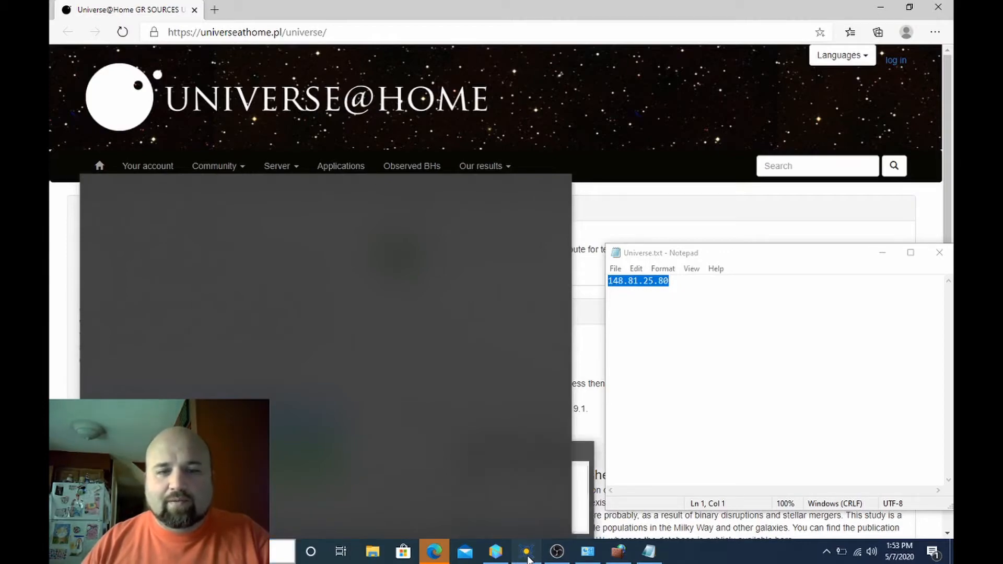
pyautogui.click(600, 467)
pyautogui.click(111, 20)
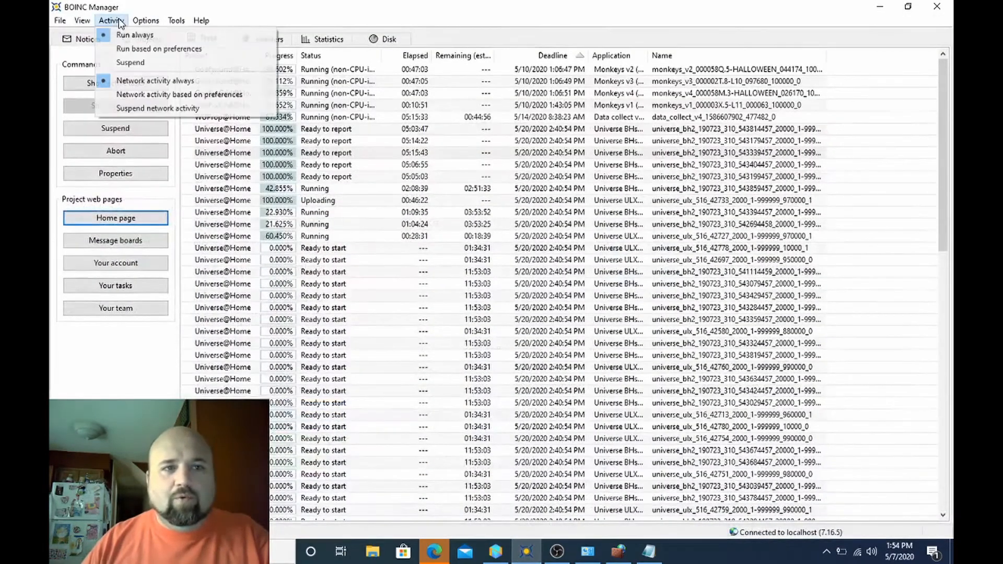
pyautogui.click(122, 49)
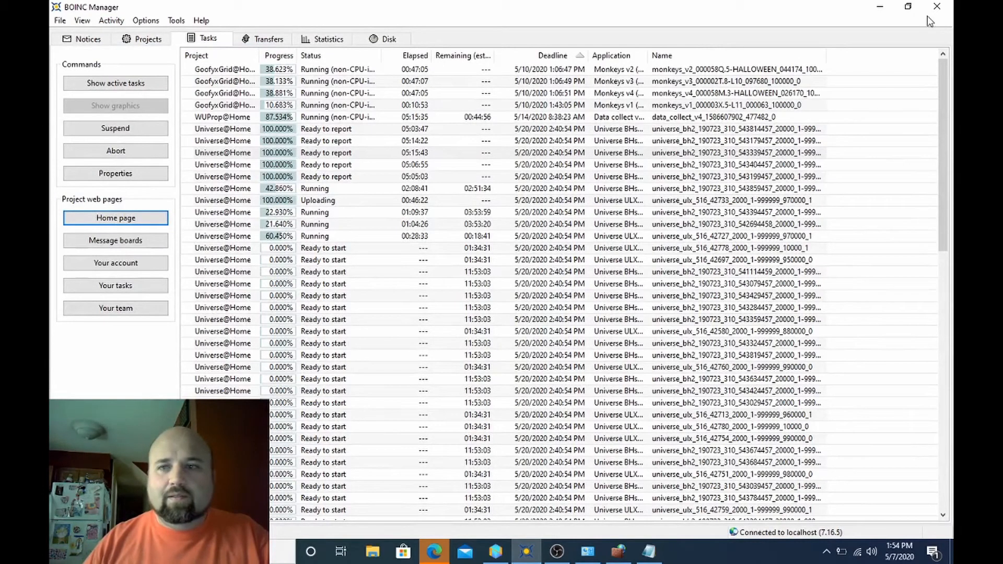
pyautogui.click(880, 7)
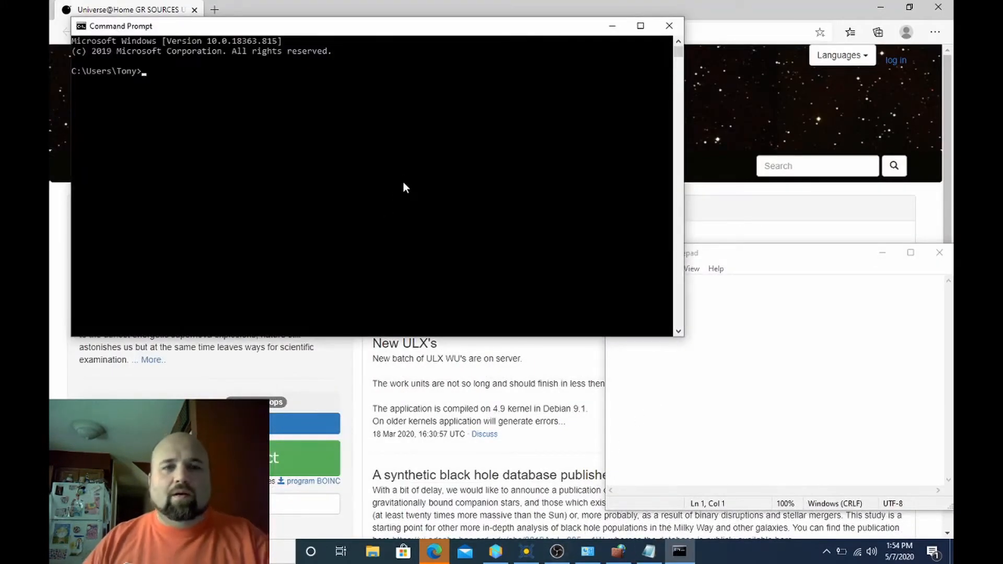
# Ping universeathome.pl in the Command Prompt to look up the project server's IP address
pyautogui.moveTo(344, 38); pyautogui.dragTo(359, 139)
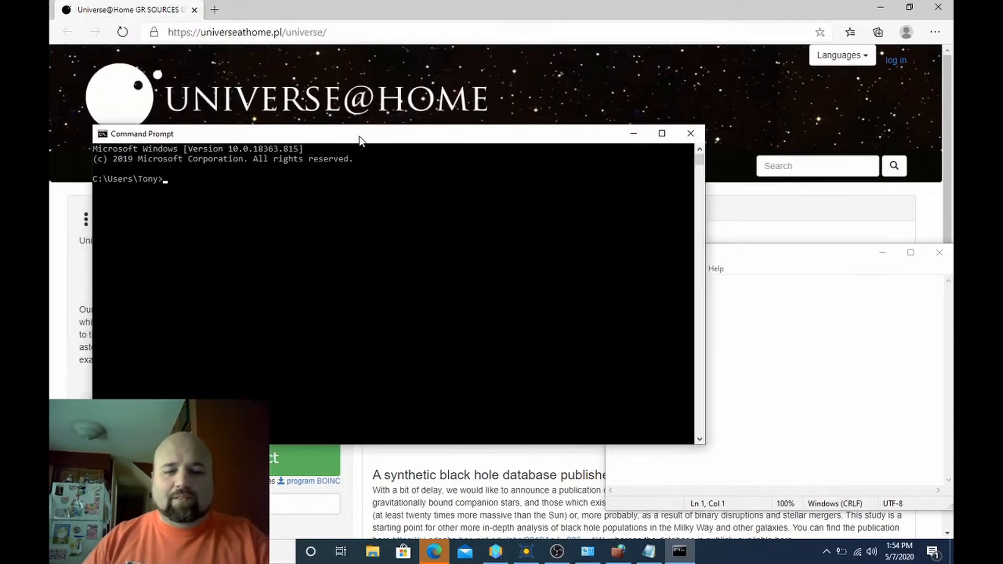
pyautogui.write('ping ')
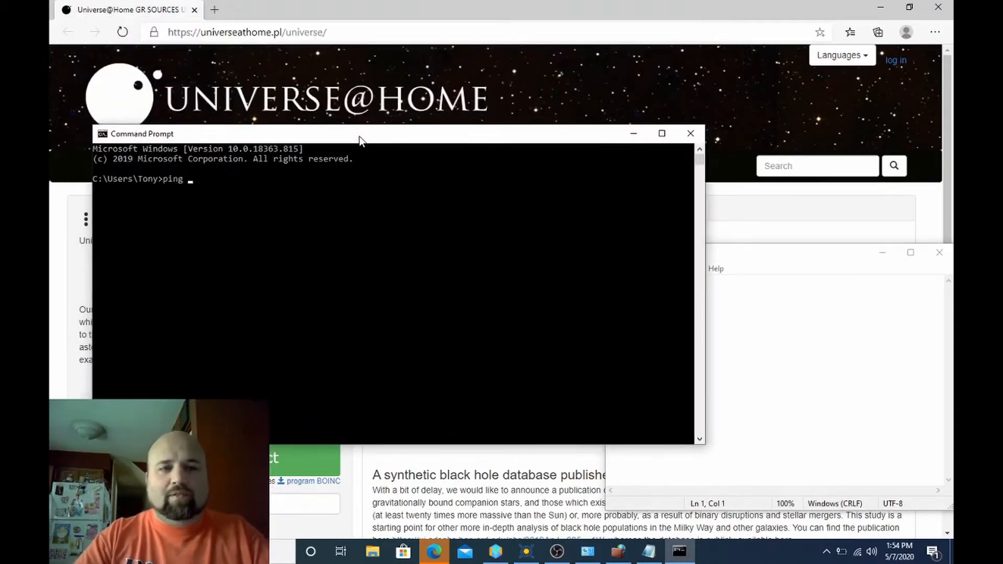
pyautogui.write('univer')
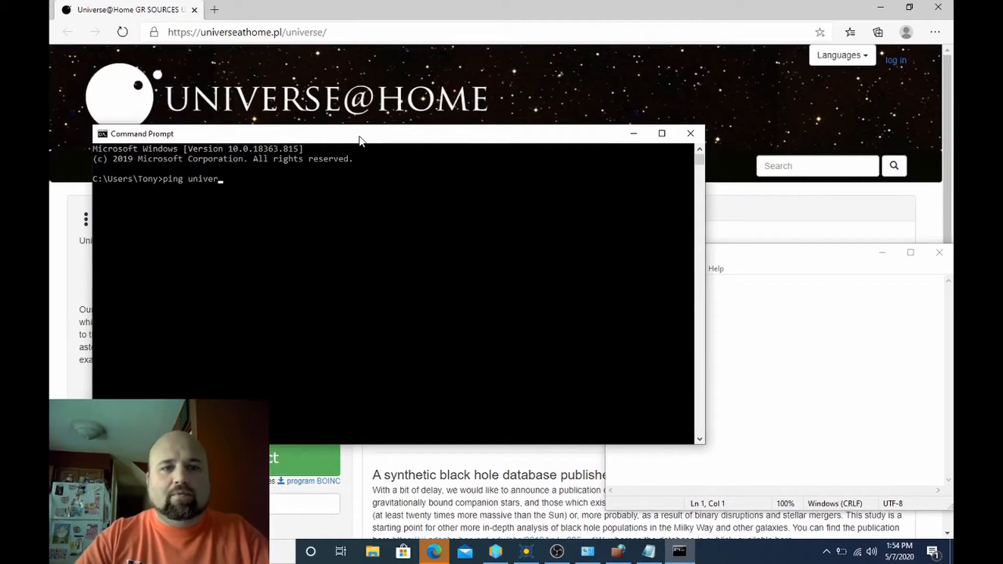
pyautogui.write('seathome.pl')
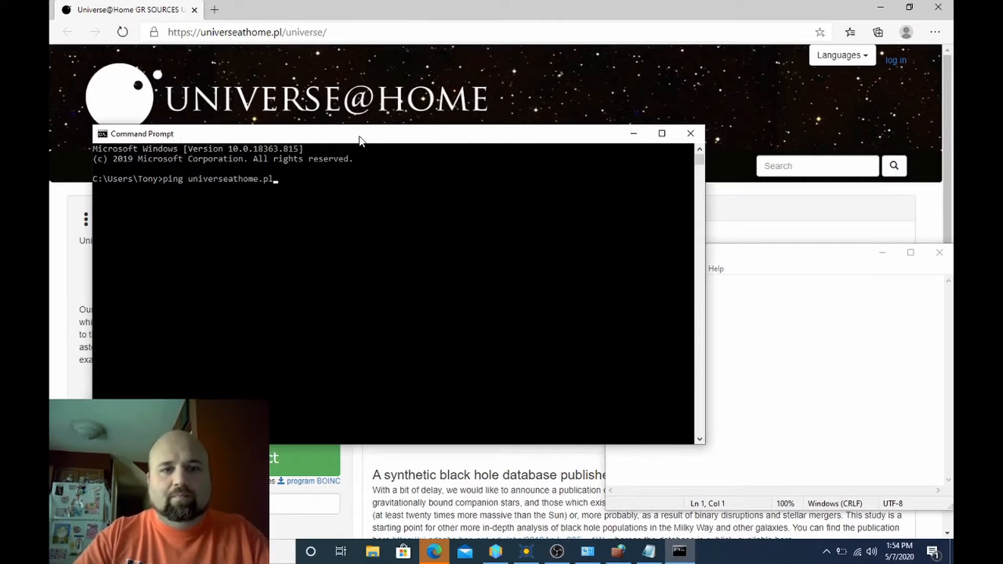
pyautogui.press('Return')
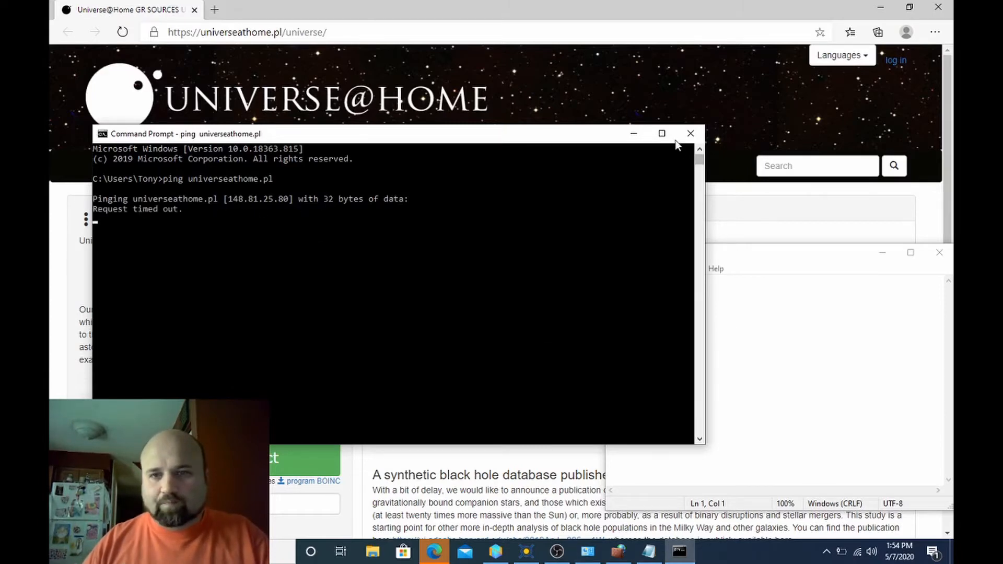
pyautogui.click(634, 133)
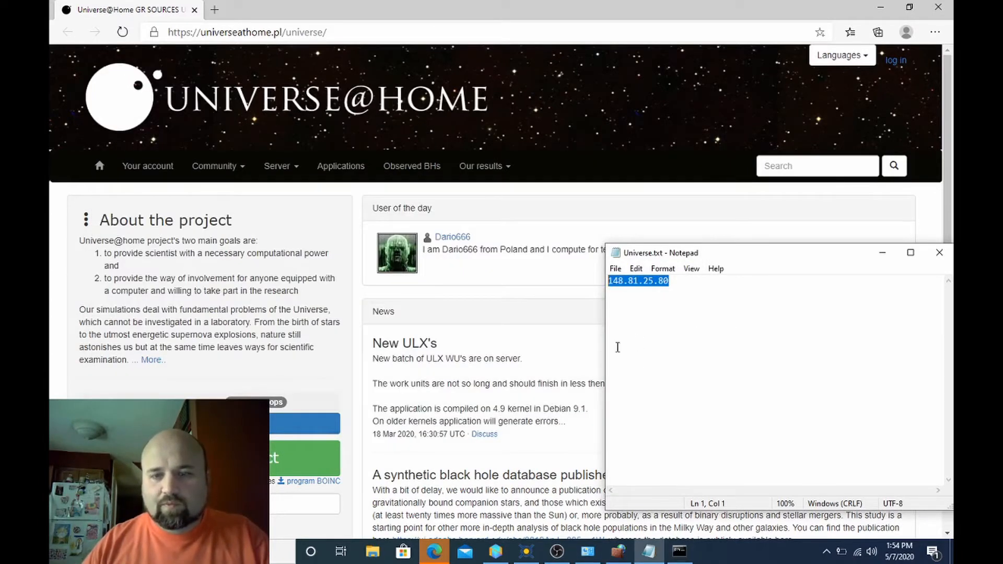
# Return to the outbound rule wizard and add 148.81.25.80 as a remote IP address the rule applies to
pyautogui.click(882, 7)
pyautogui.click(317, 400)
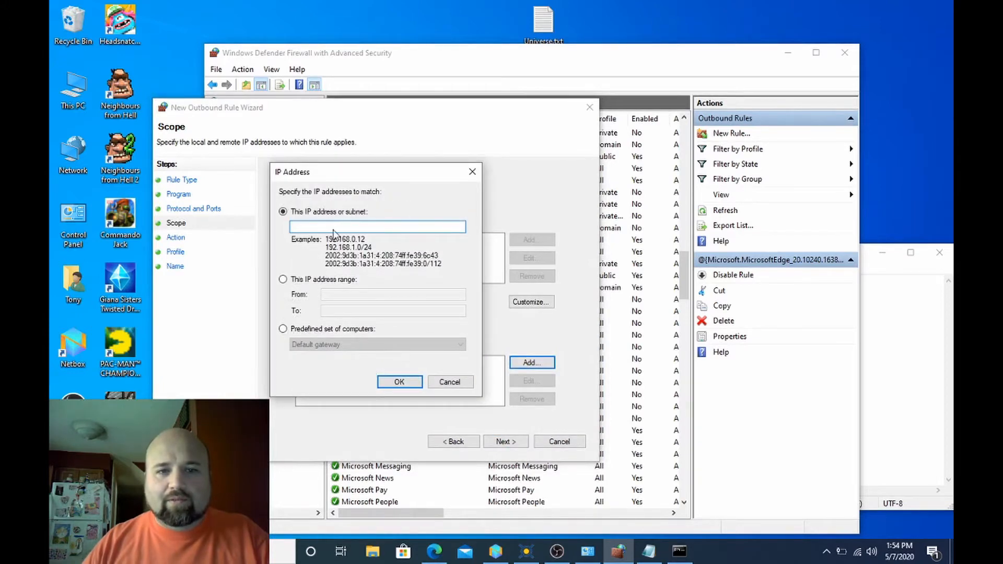
pyautogui.rightClick(334, 229)
pyautogui.click(361, 283)
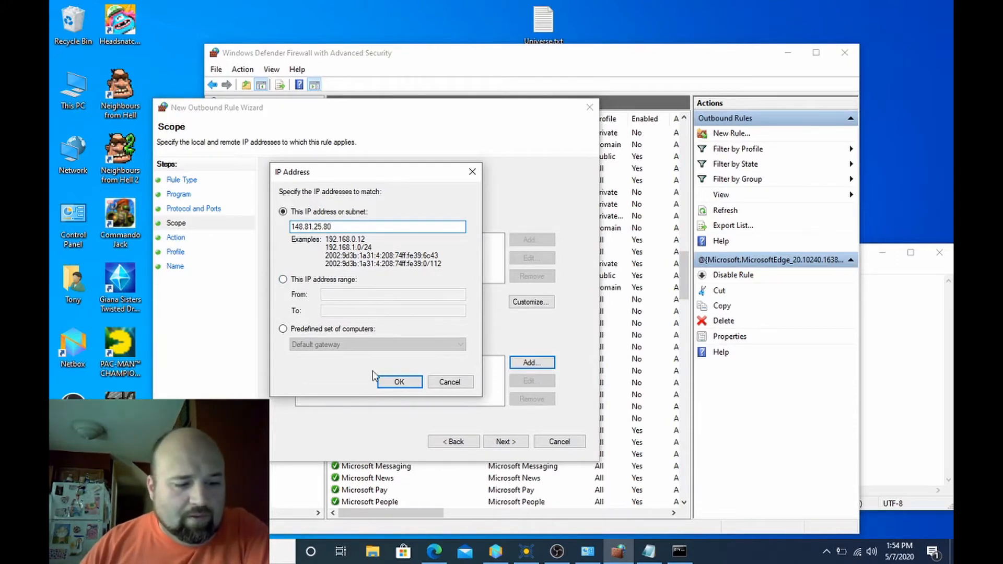
pyautogui.click(396, 381)
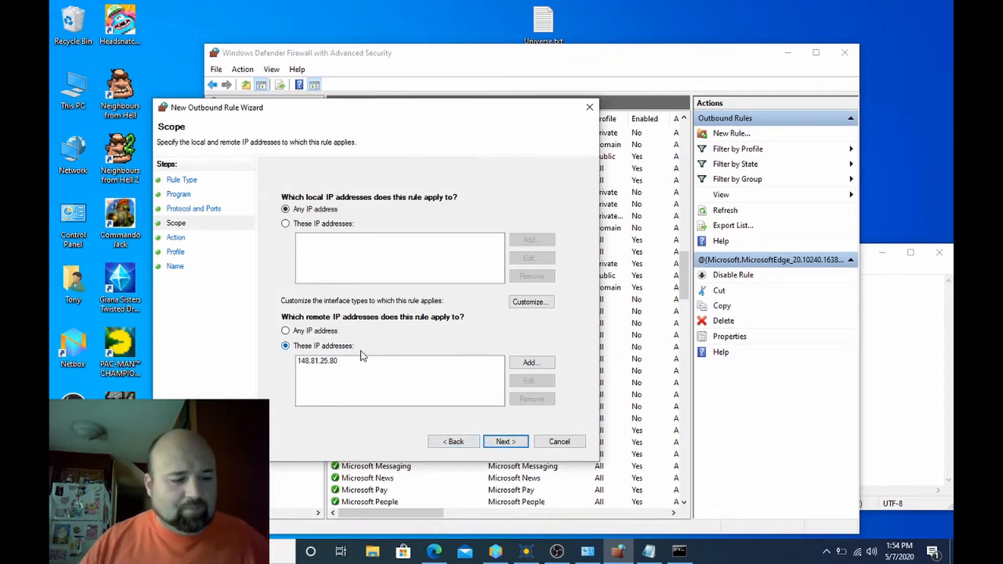
# Finish the outbound rule so it blocks the connection on the Domain, Private and Public profiles, naming it Block Universe@home
pyautogui.click(498, 444)
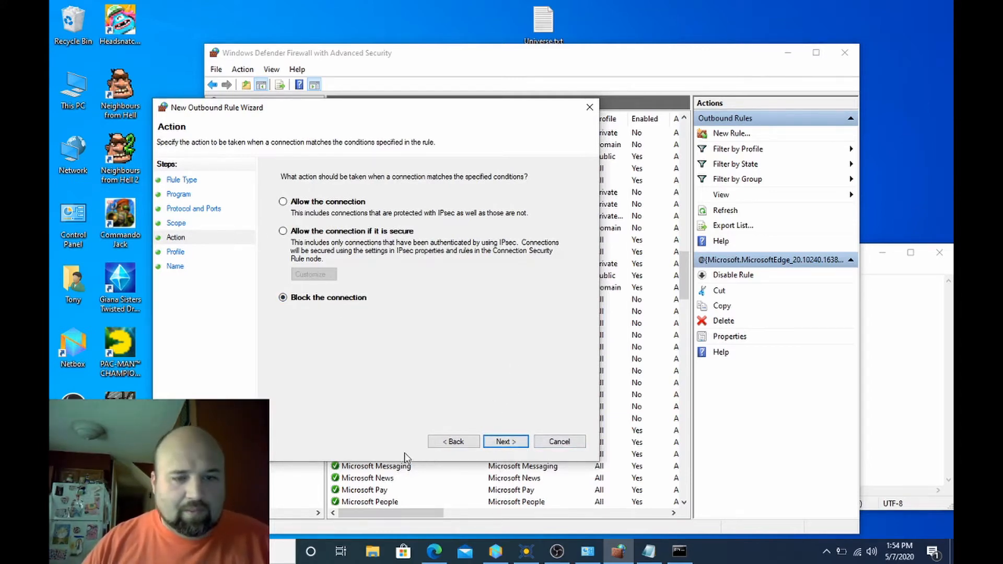
pyautogui.click(503, 444)
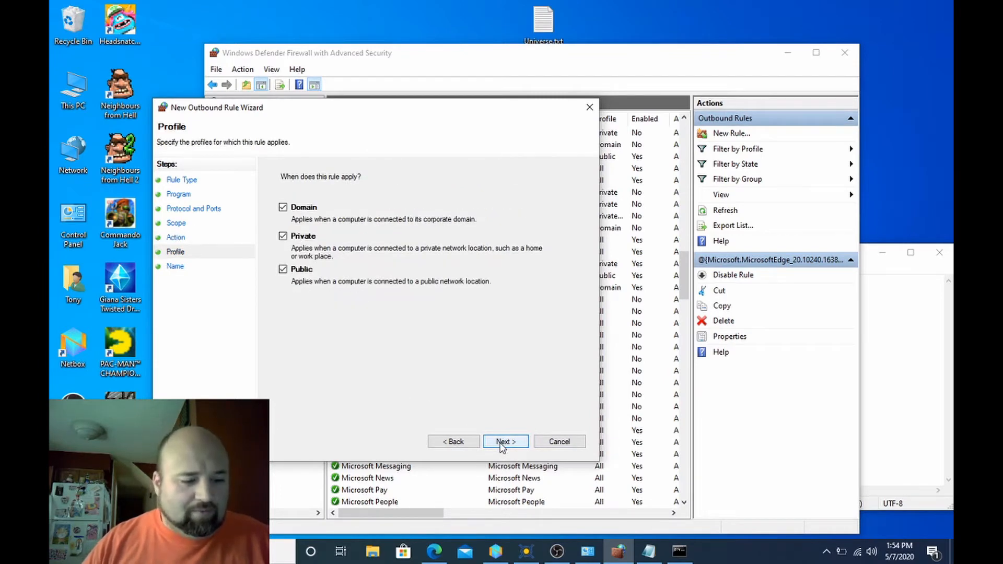
pyautogui.click(501, 442)
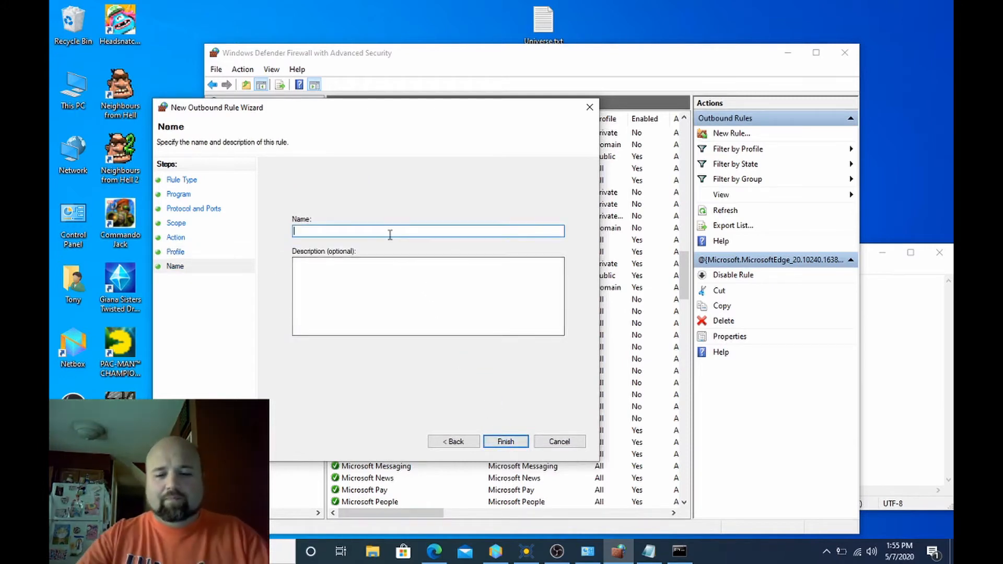
pyautogui.write('Block Universe@home')
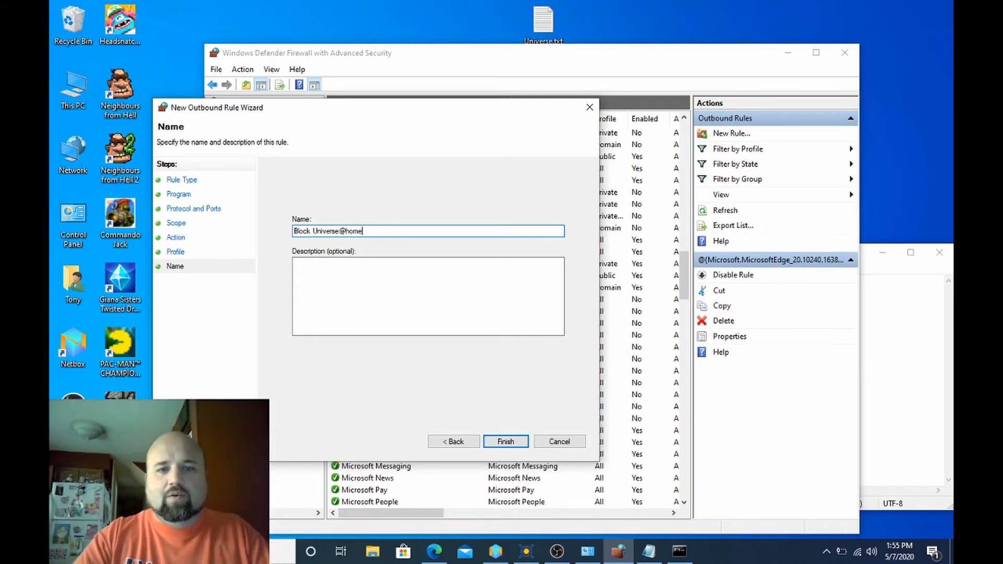
pyautogui.click(506, 443)
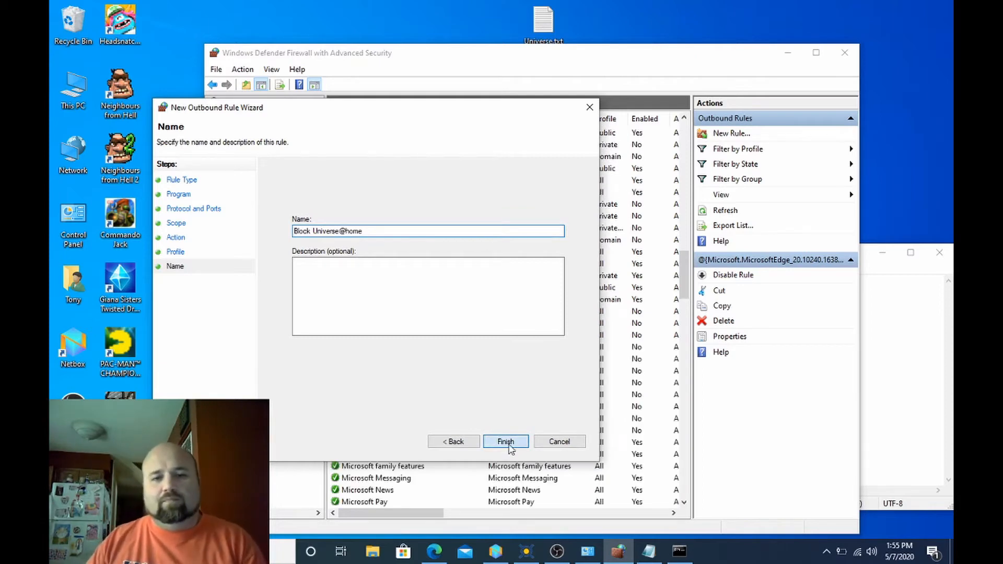
# Close the Universe.txt note and reload the Universe@Home page in the browser to test the block
pyautogui.moveTo(857, 253); pyautogui.dragTo(757, 242)
pyautogui.click(839, 242)
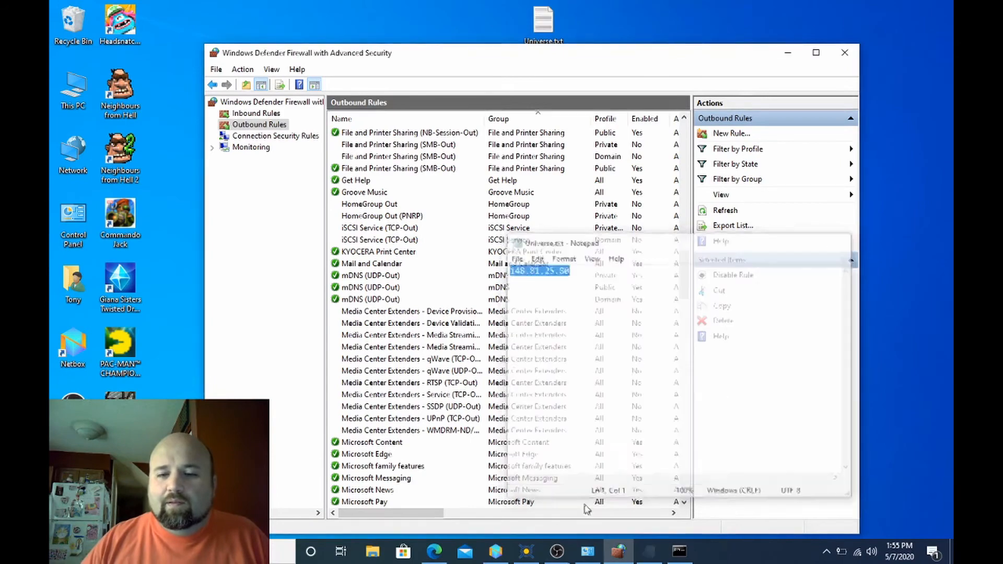
pyautogui.click(526, 551)
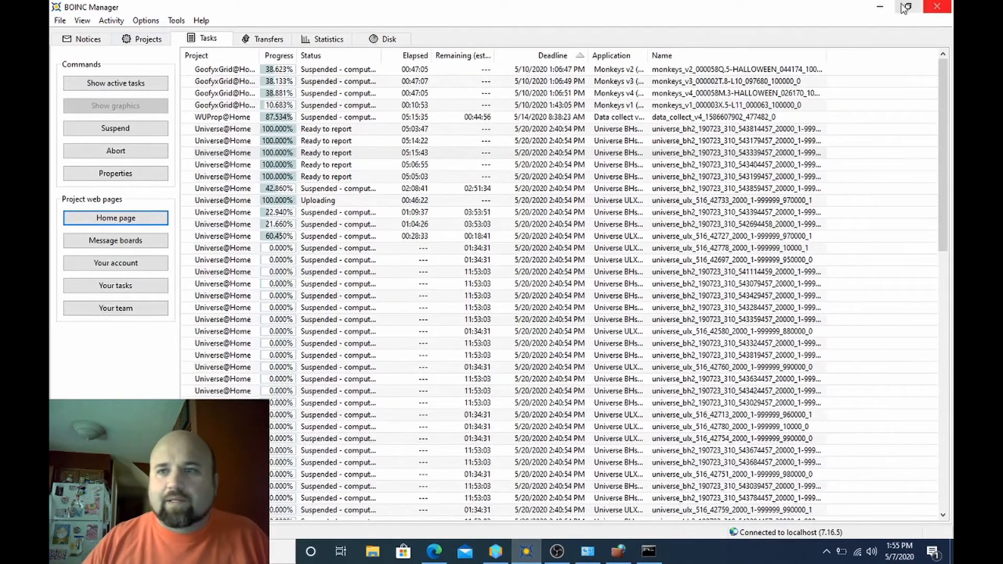
pyautogui.click(880, 7)
pyautogui.click(441, 550)
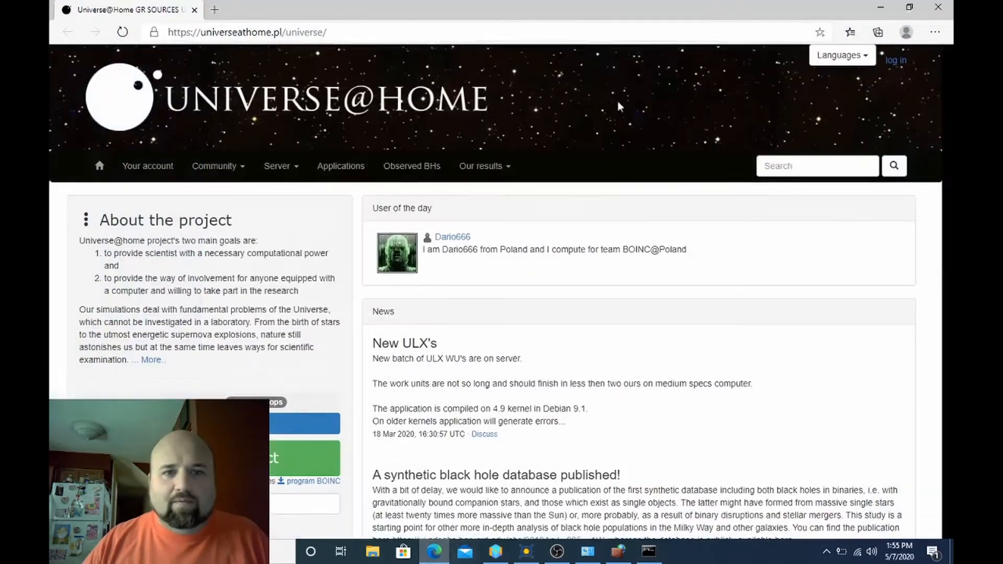
pyautogui.click(123, 33)
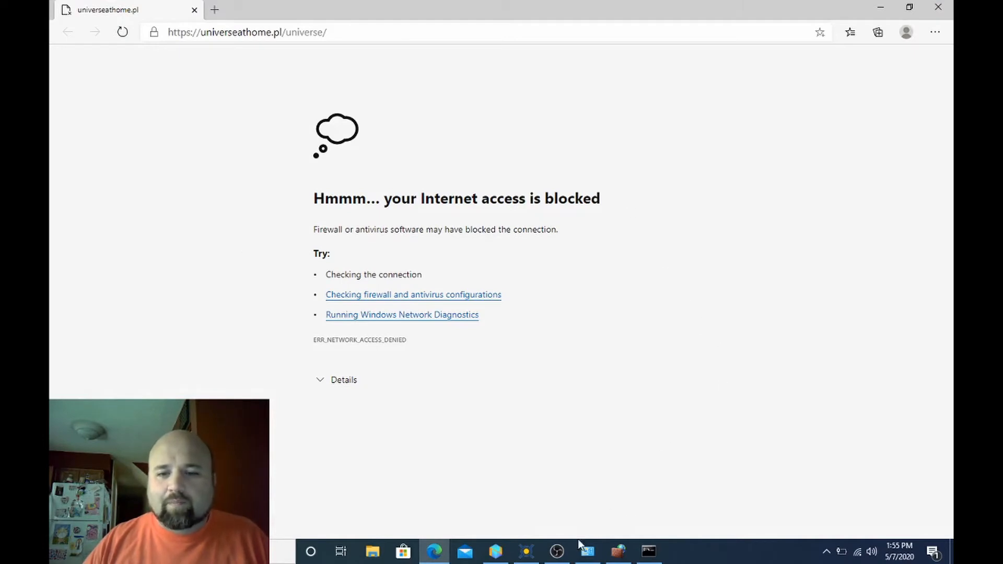
# In BOINC Manager, select the uploading Universe@Home task and open the event log
pyautogui.click(526, 551)
pyautogui.click(230, 141)
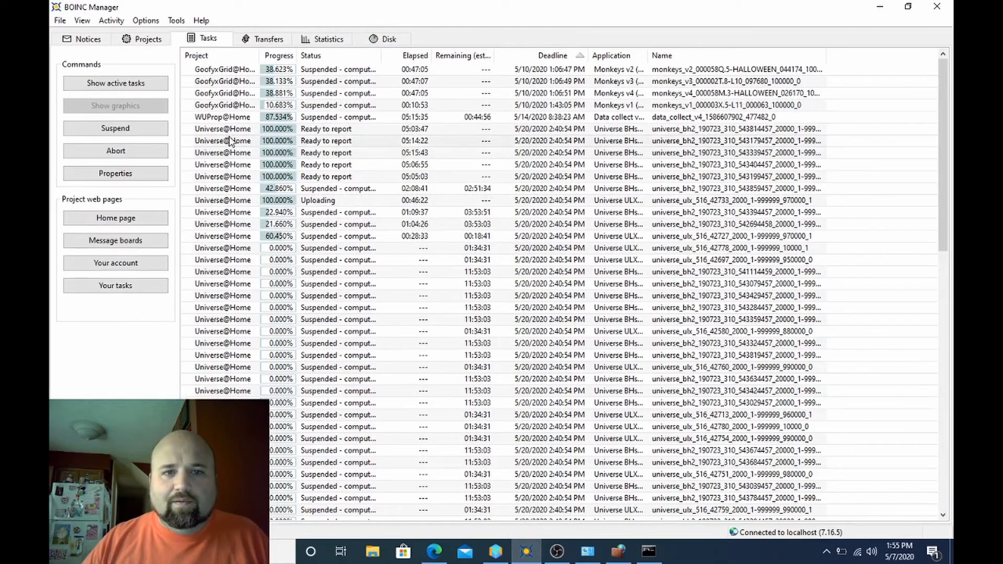
pyautogui.click(250, 201)
pyautogui.click(148, 241)
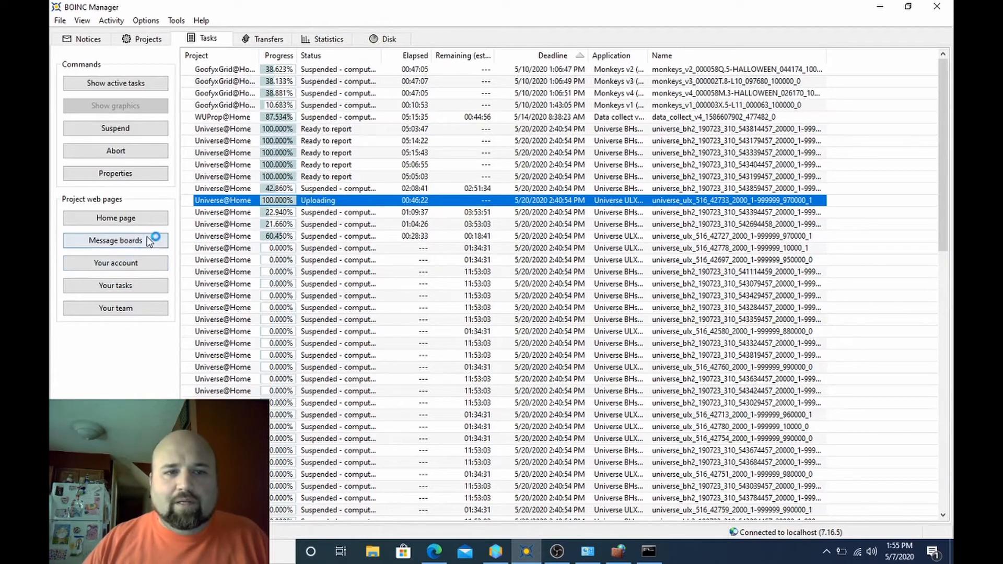
pyautogui.click(182, 20)
pyautogui.click(204, 112)
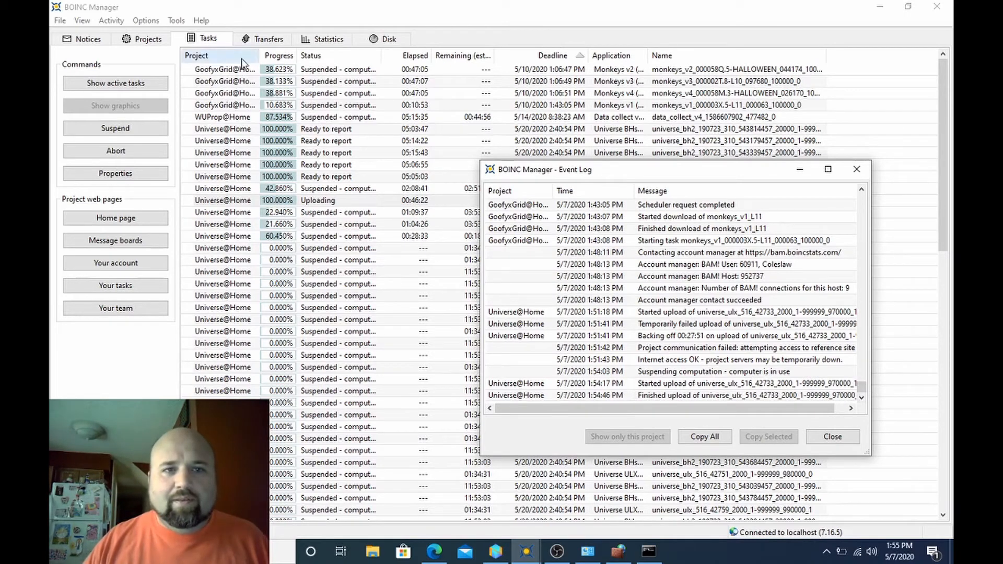
# Retry the Universe@Home file upload, check the outcome in the event log and close the log
pyautogui.click(267, 39)
pyautogui.moveTo(289, 134); pyautogui.dragTo(248, 51)
pyautogui.click(130, 85)
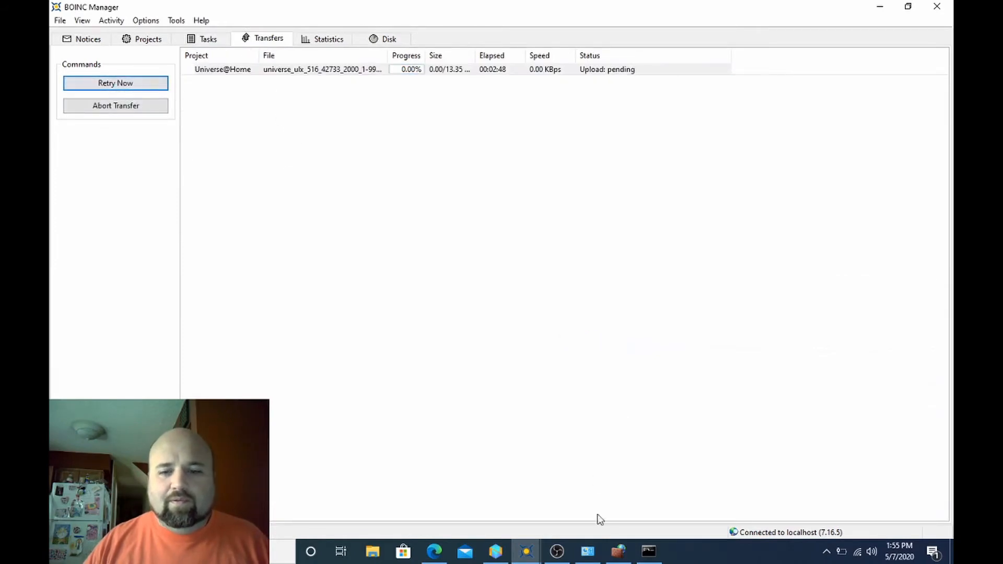
pyautogui.moveTo(526, 551)
pyautogui.click(488, 491)
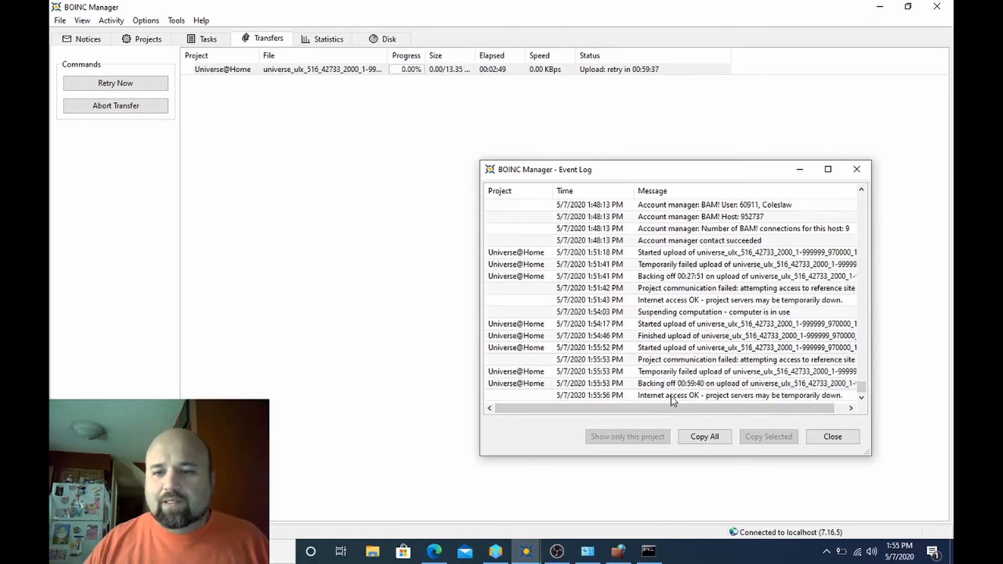
pyautogui.click(830, 437)
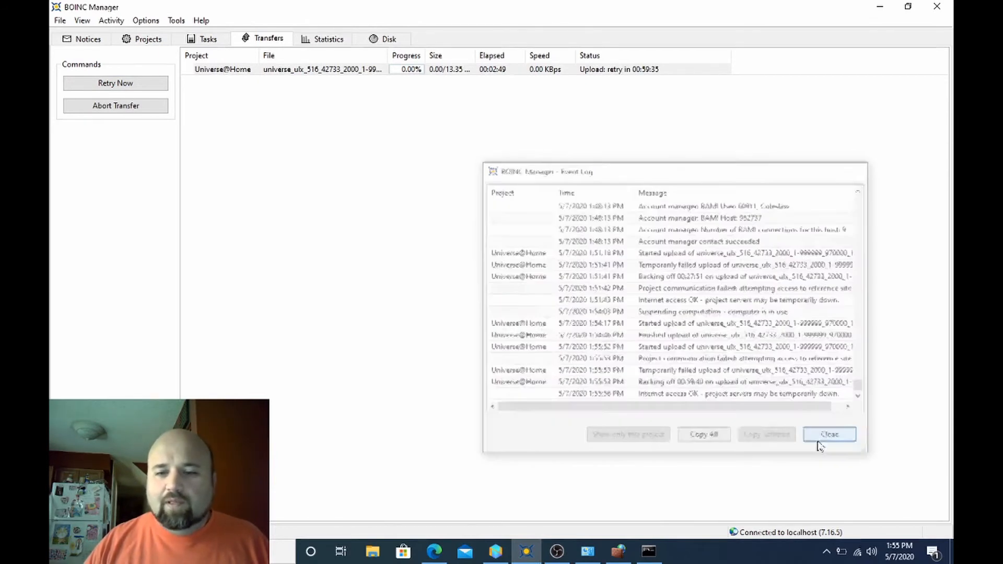
# Return to the firewall's outbound rules, find the Block Universe@home rule and disable it
pyautogui.click(619, 551)
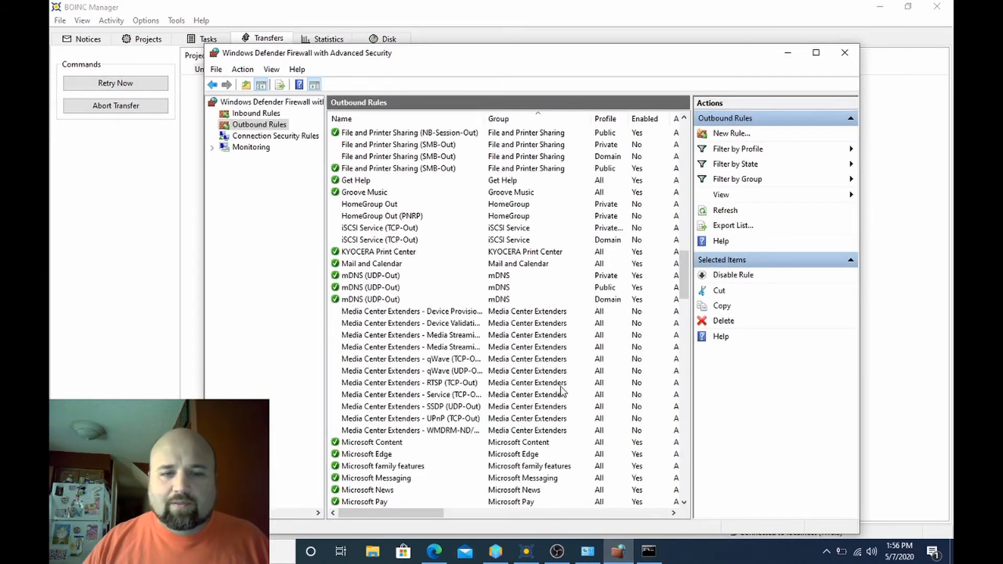
pyautogui.scroll(-8, 563, 403)
pyautogui.scroll(-12, 563, 403)
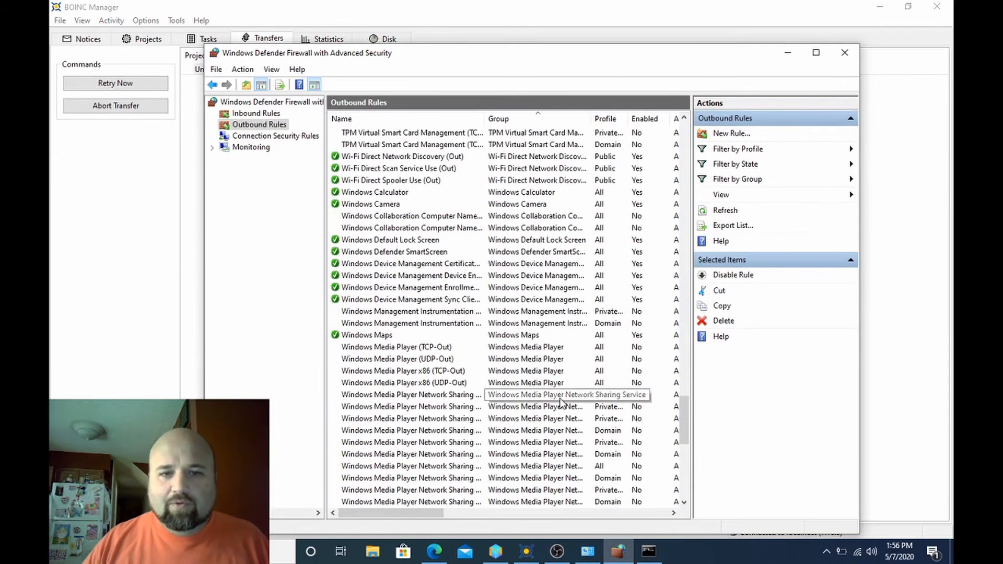
pyautogui.scroll(20, 560, 402)
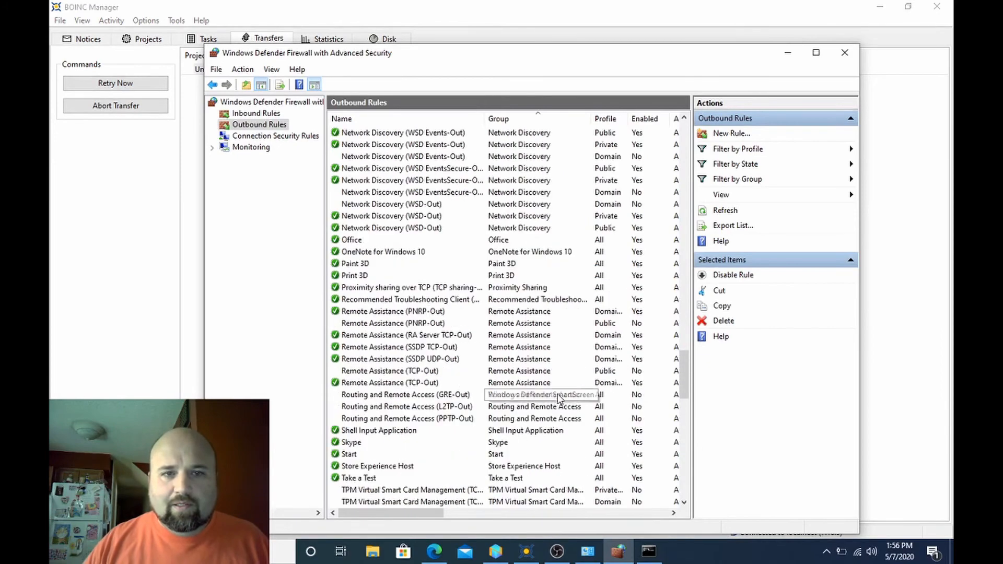
pyautogui.scroll(20, 558, 397)
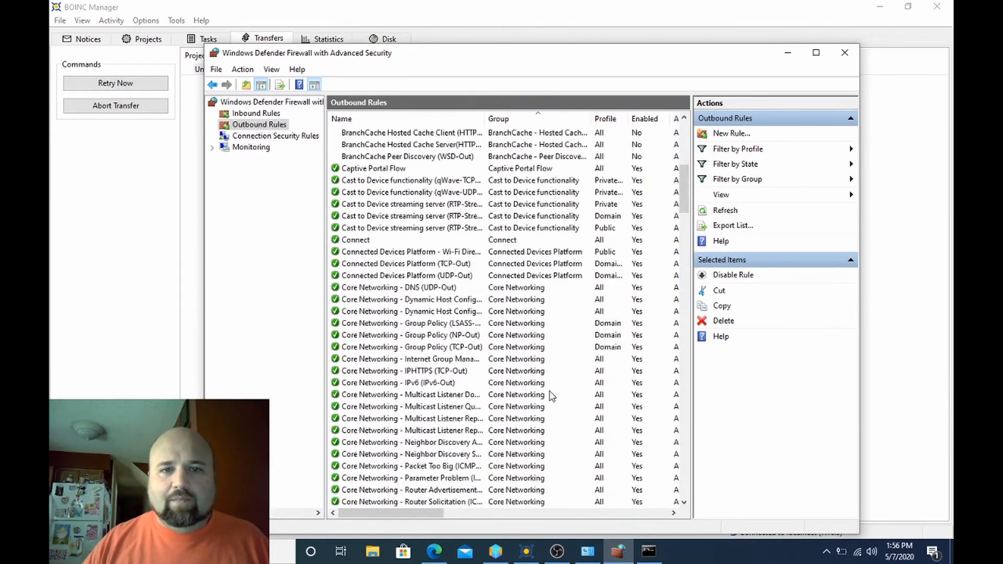
pyautogui.scroll(-2, 551, 397)
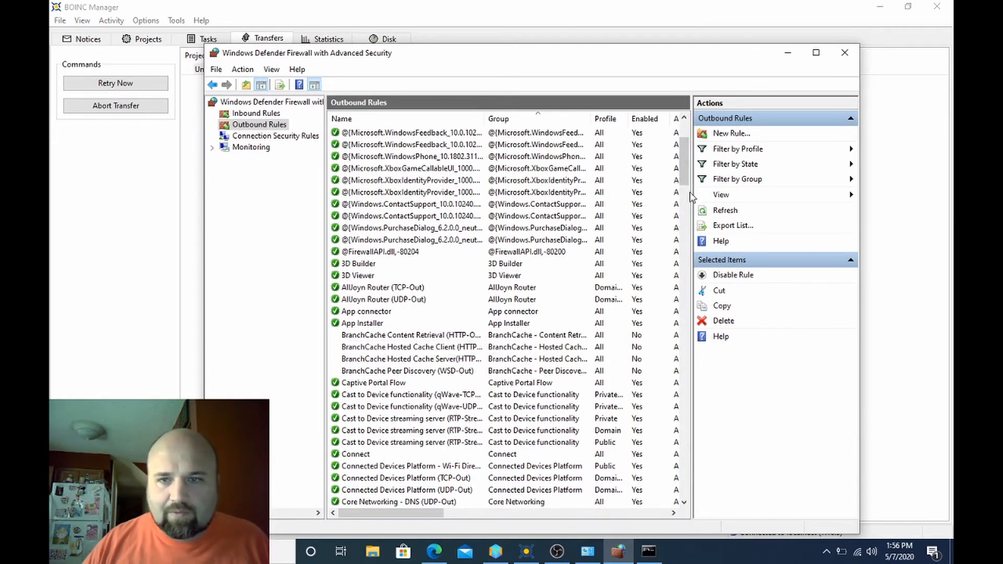
pyautogui.moveTo(685, 175); pyautogui.dragTo(691, 165)
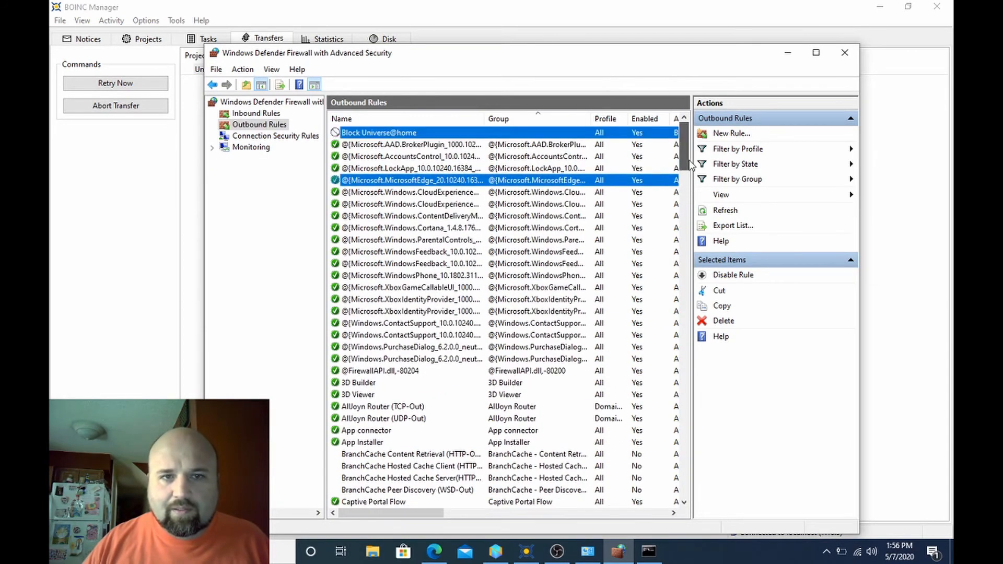
pyautogui.click(366, 133)
pyautogui.rightClick(366, 133)
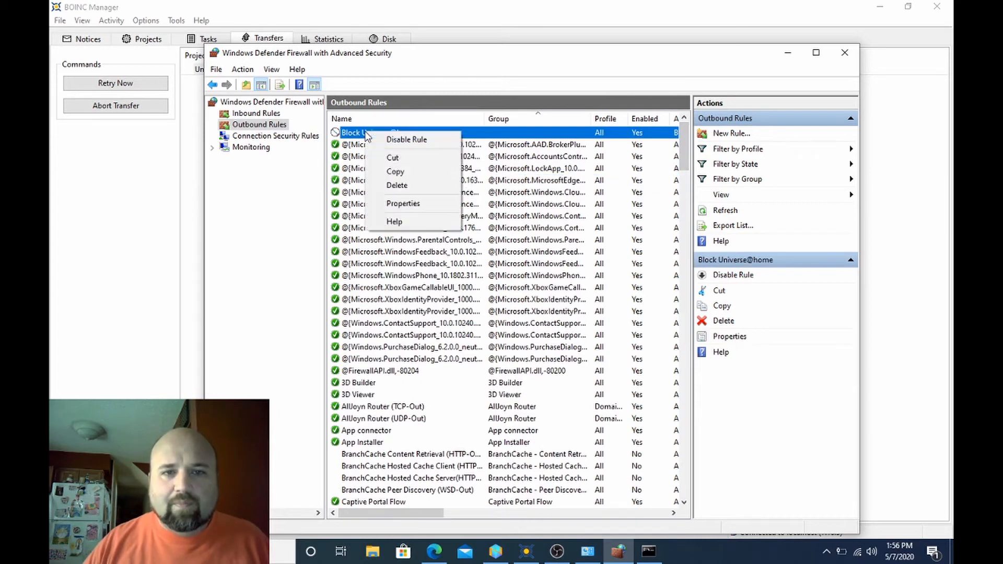
pyautogui.click(401, 140)
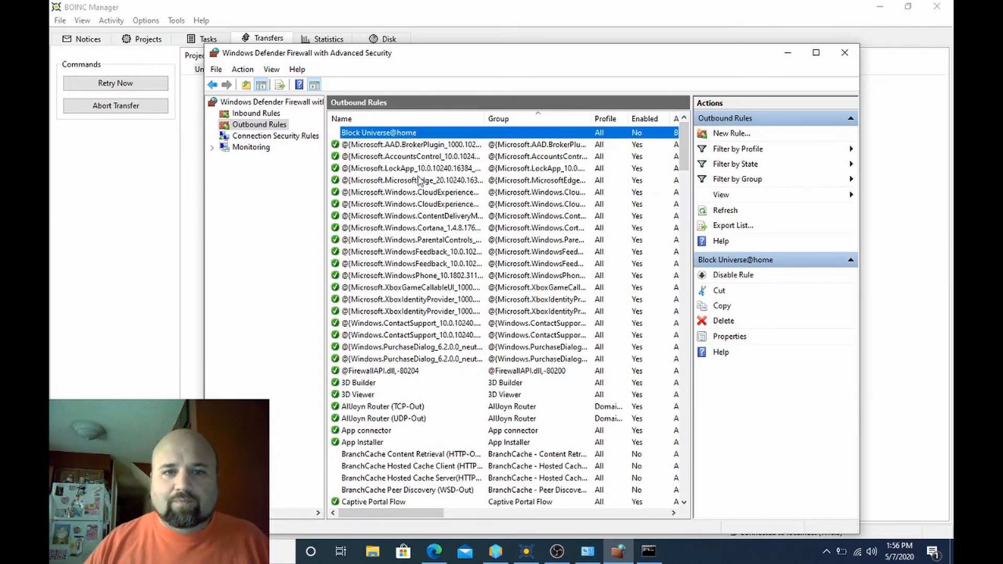
# Reload the Universe@Home page in the browser to test access with the rule disabled, and leave the browser
pyautogui.click(435, 551)
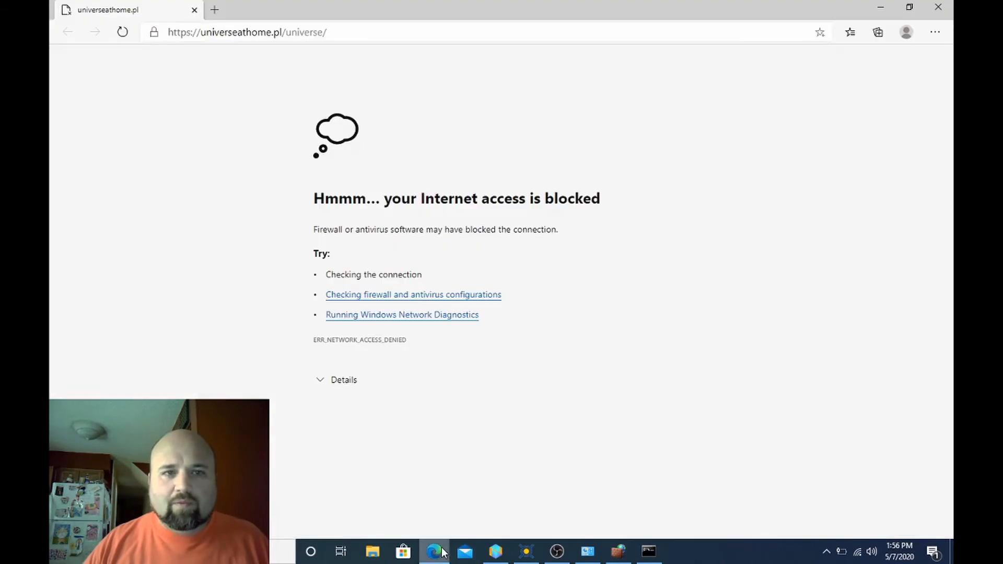
pyautogui.click(124, 32)
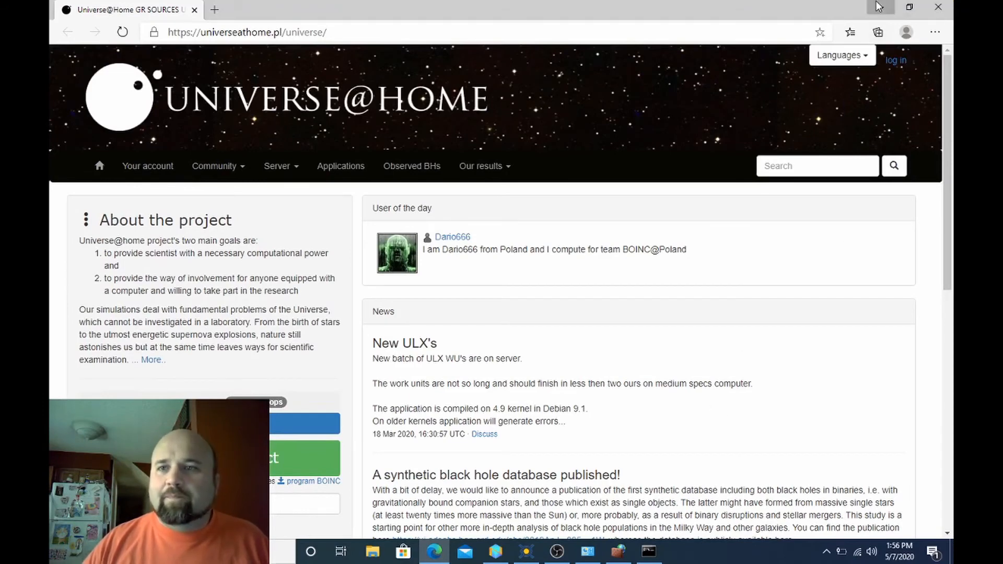
pyautogui.click(936, 13)
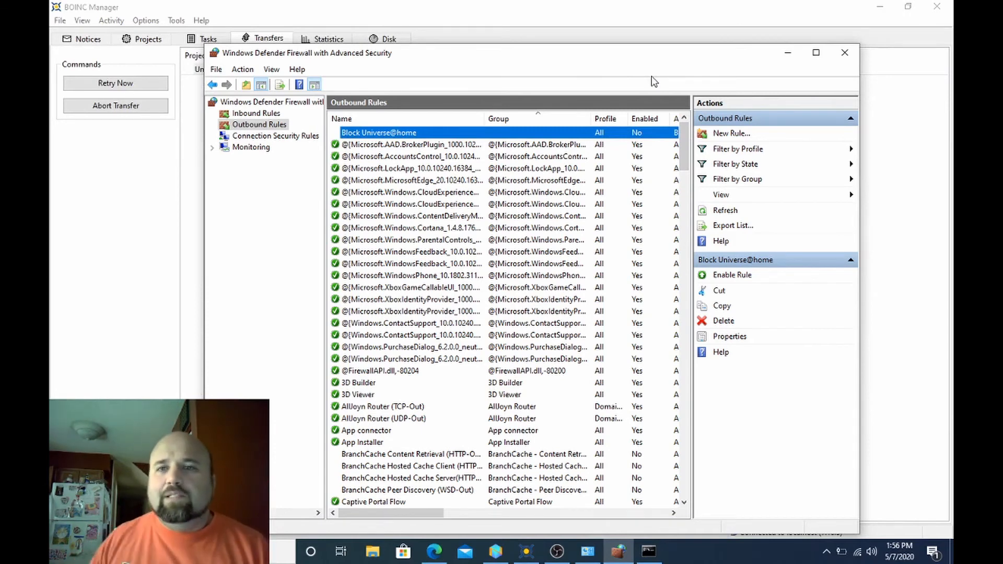
# Return to BOINC Manager, retry the Universe@Home upload and show the task list
pyautogui.click(788, 52)
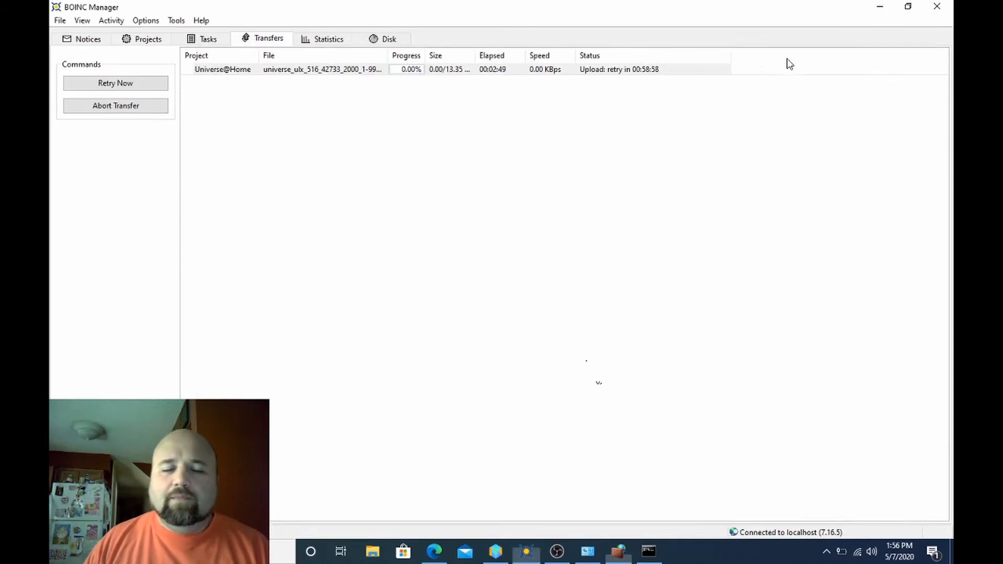
pyautogui.click(256, 70)
pyautogui.click(159, 88)
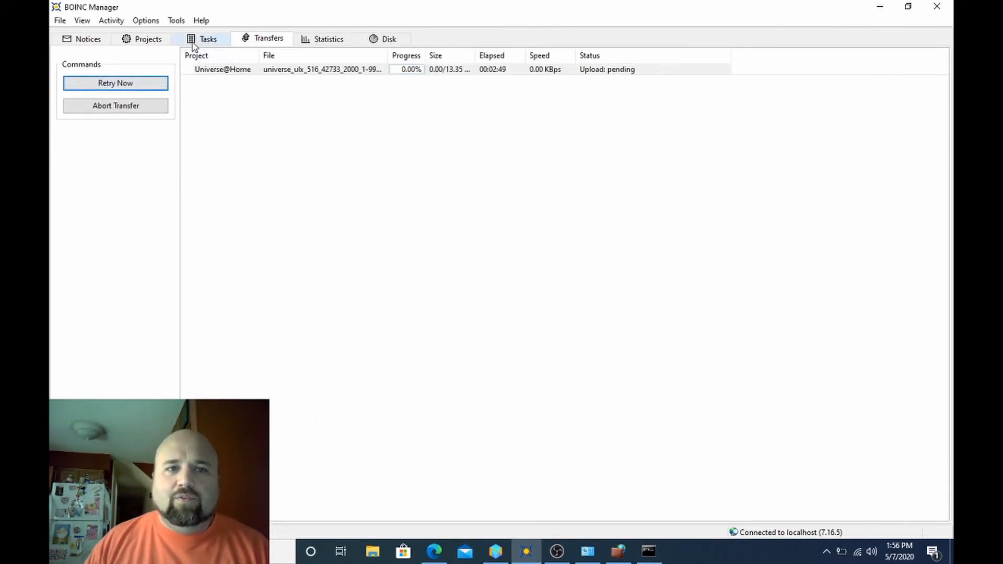
pyautogui.click(194, 41)
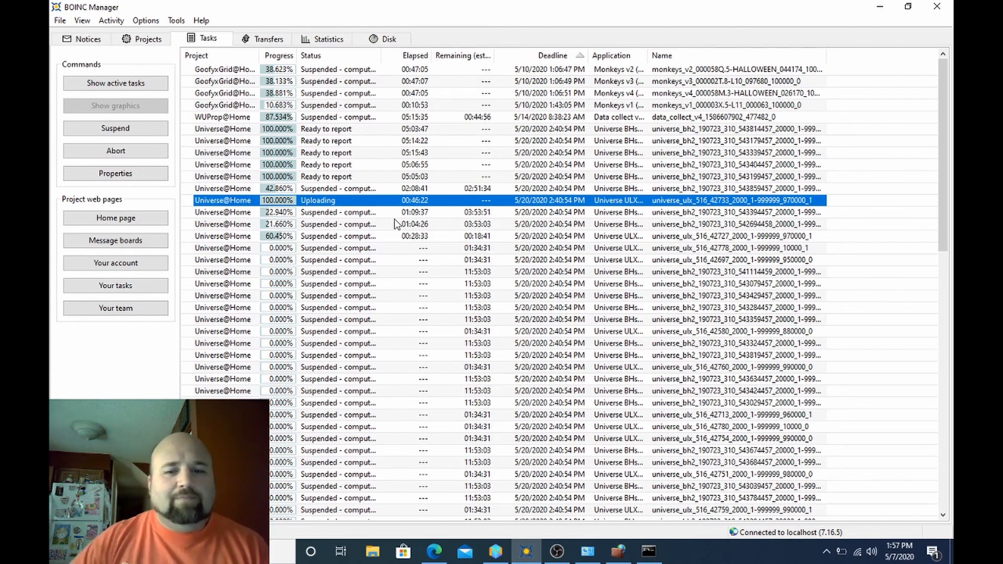
# Switch to the Windows Defender Firewall window of the Control Panel
pyautogui.click(587, 551)
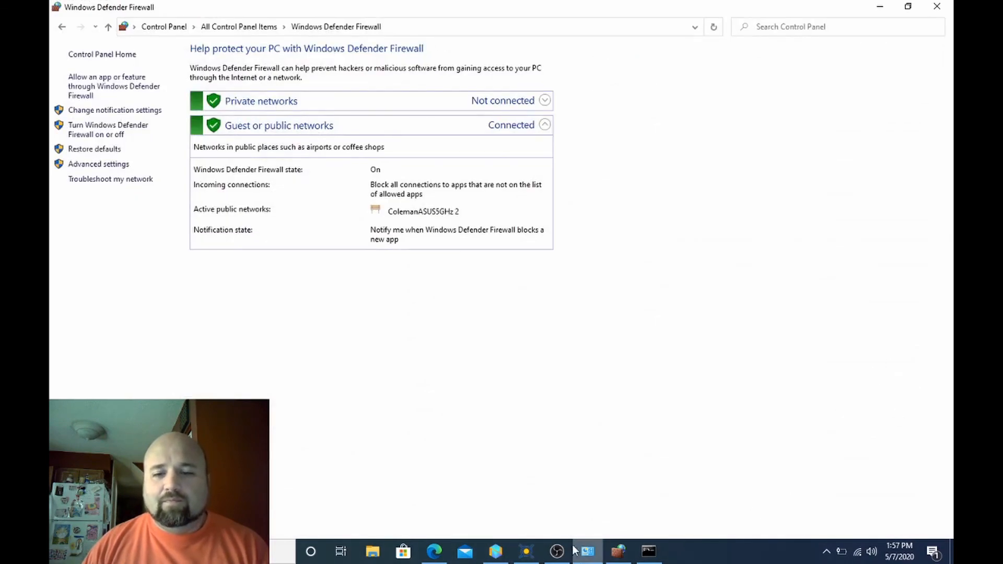